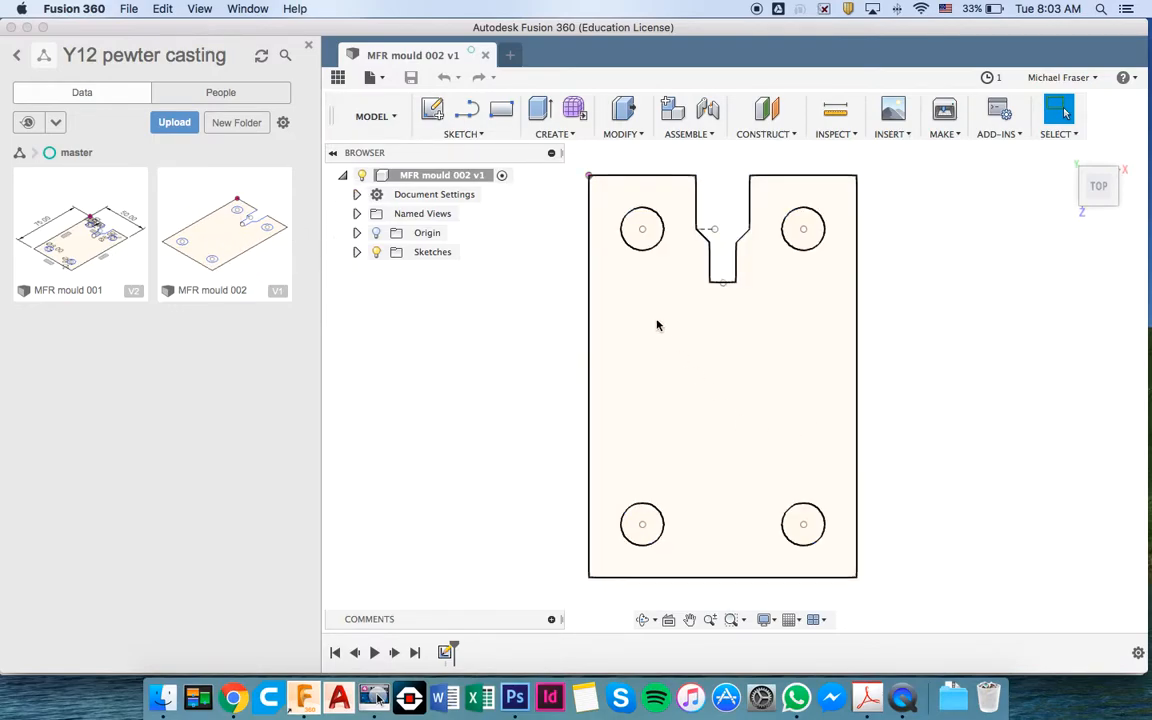
# - Hide the project data list and sketch a rectangle about 37 by 36 mm directly below the mould's pouring channel
pyautogui.click(309, 48)
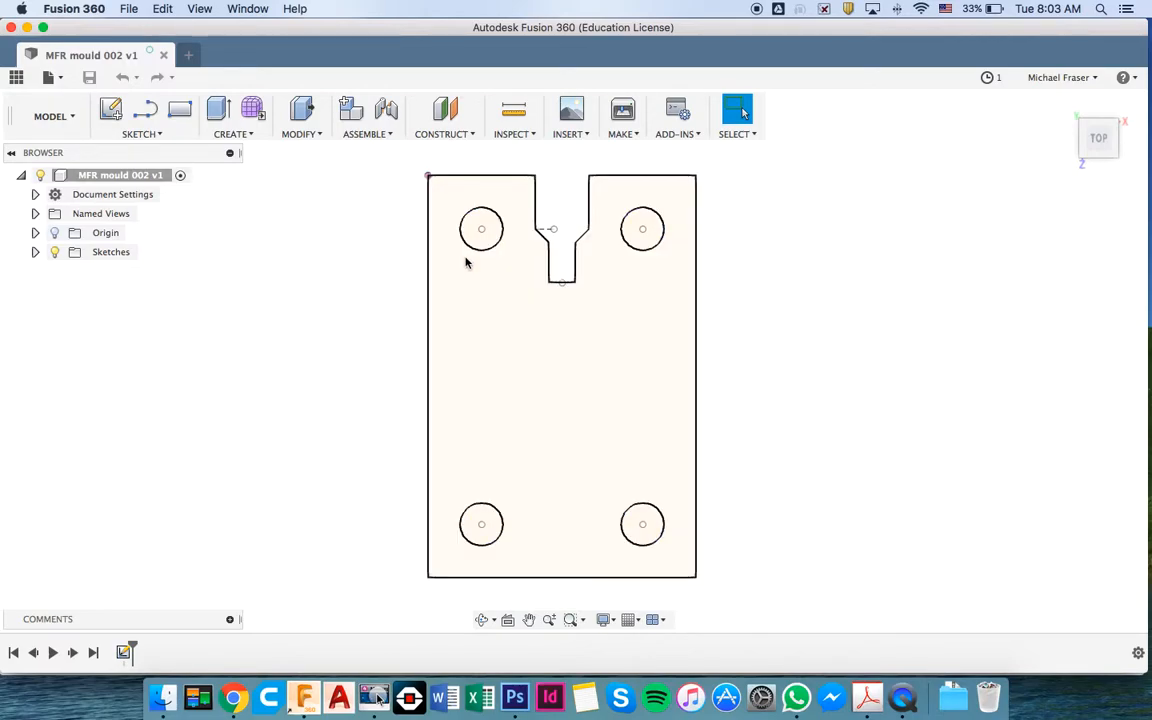
pyautogui.press('r')
pyautogui.click(522, 283)
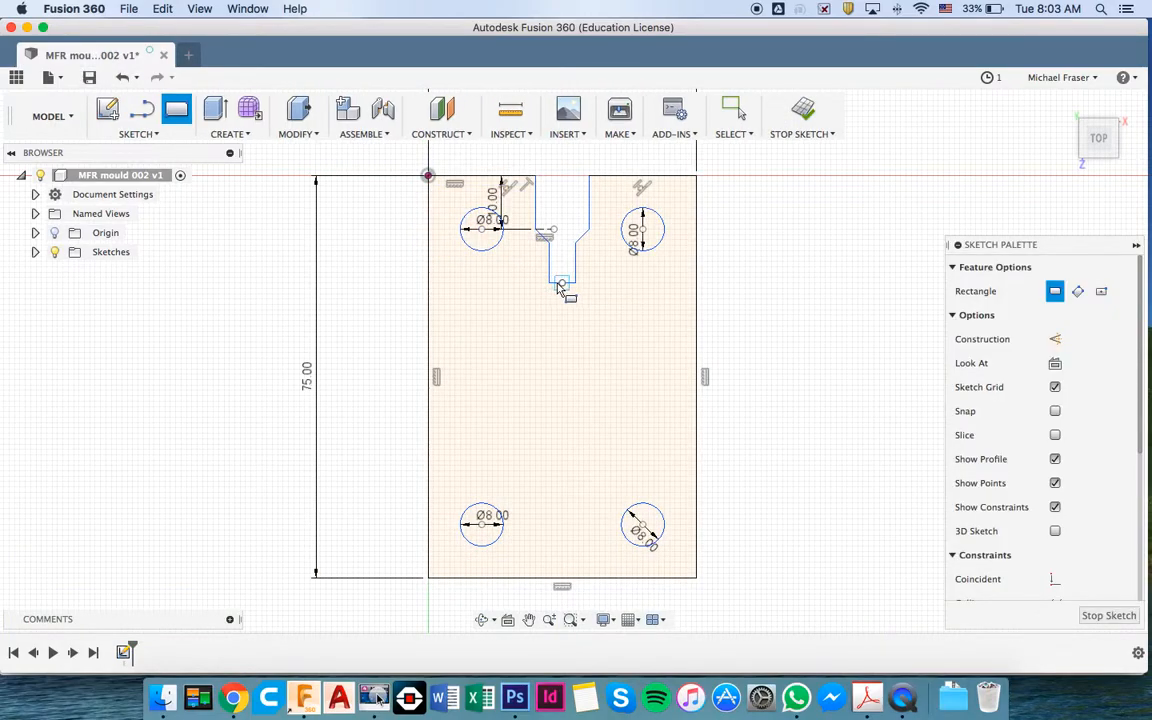
pyautogui.click(464, 284)
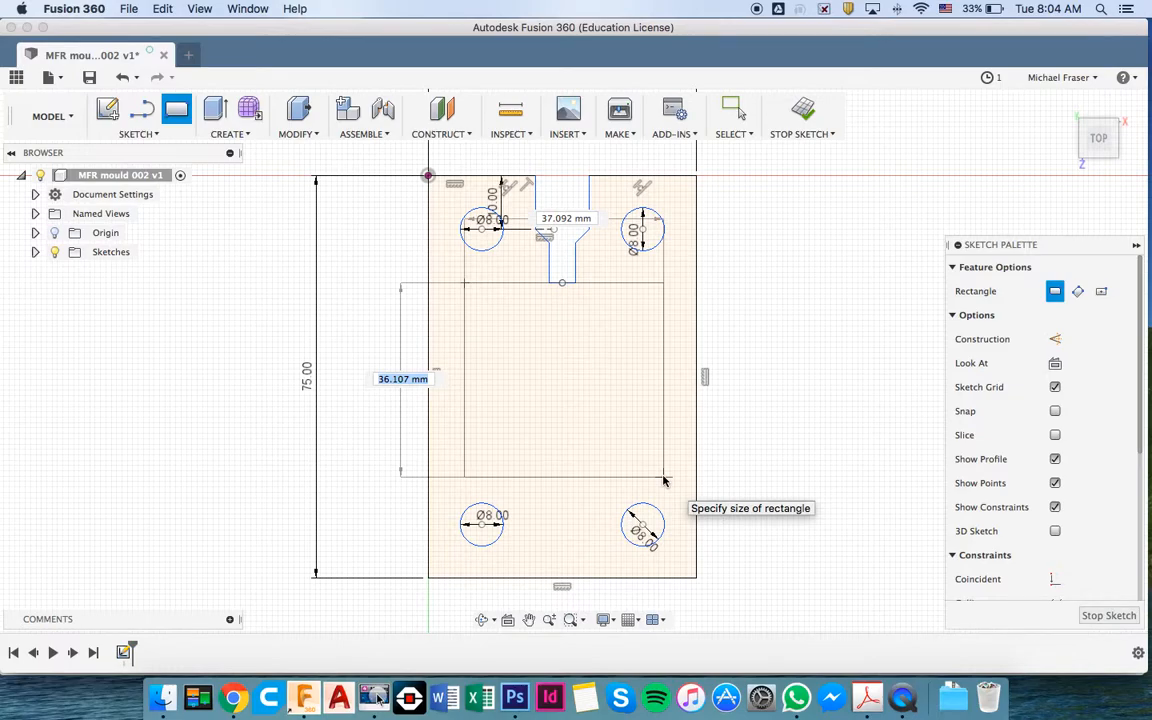
pyautogui.click(663, 481)
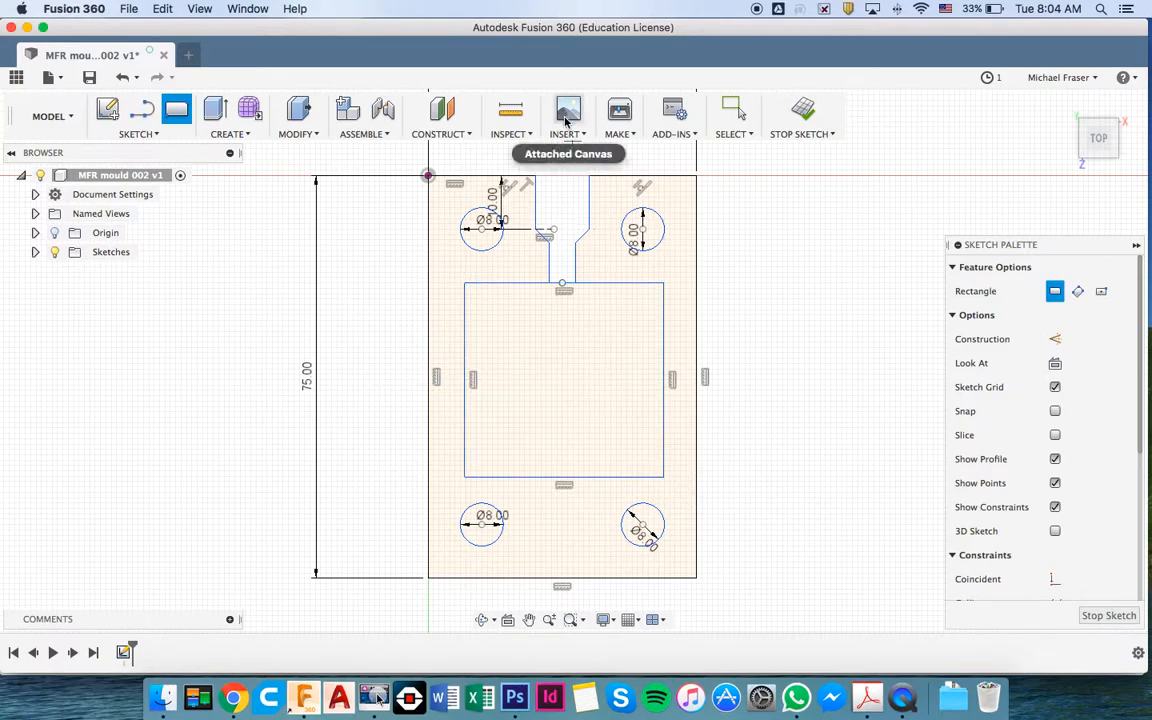
pyautogui.press('Escape')
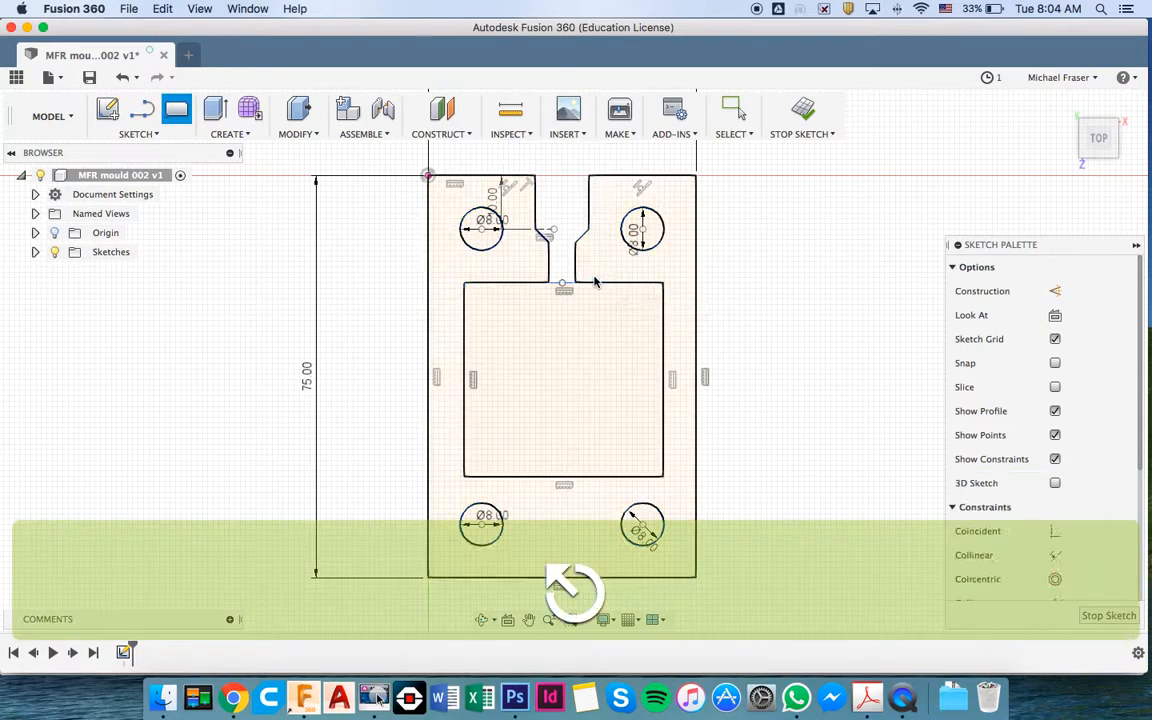
# - Attach the image koruvv.jpg from the Fusion Pewter Tutorials folder as a canvas on the rectangle profile, with 31 opacity
pyautogui.click(657, 363)
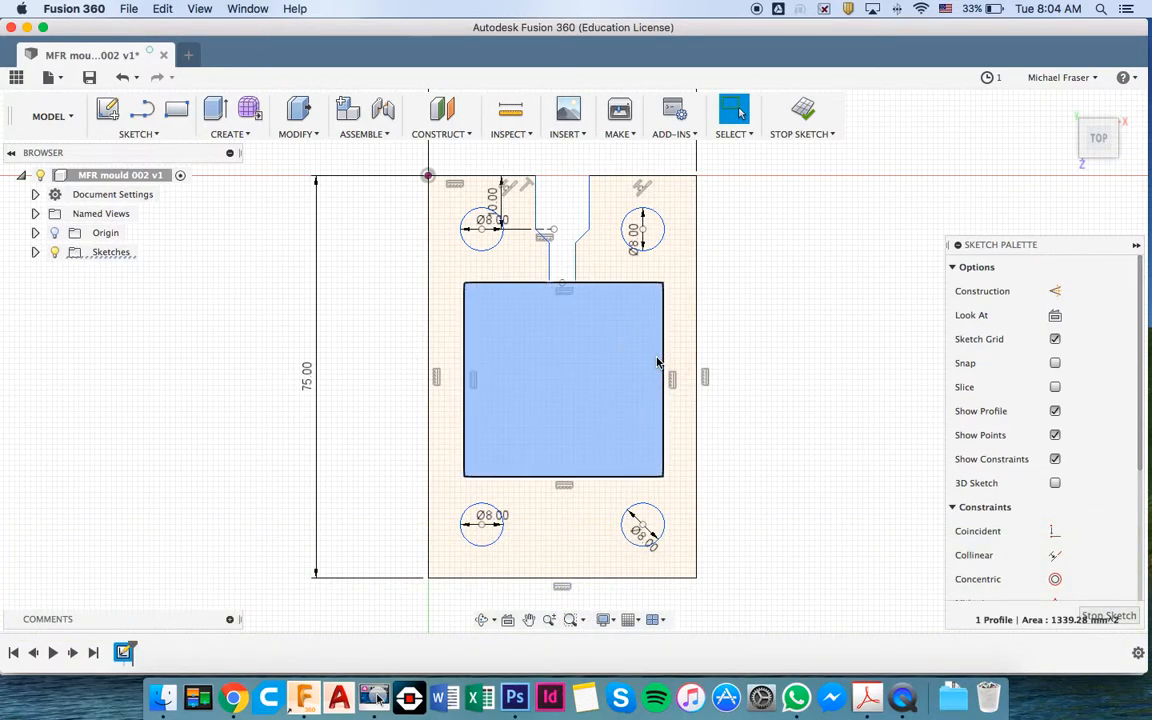
pyautogui.click(570, 135)
pyautogui.click(585, 185)
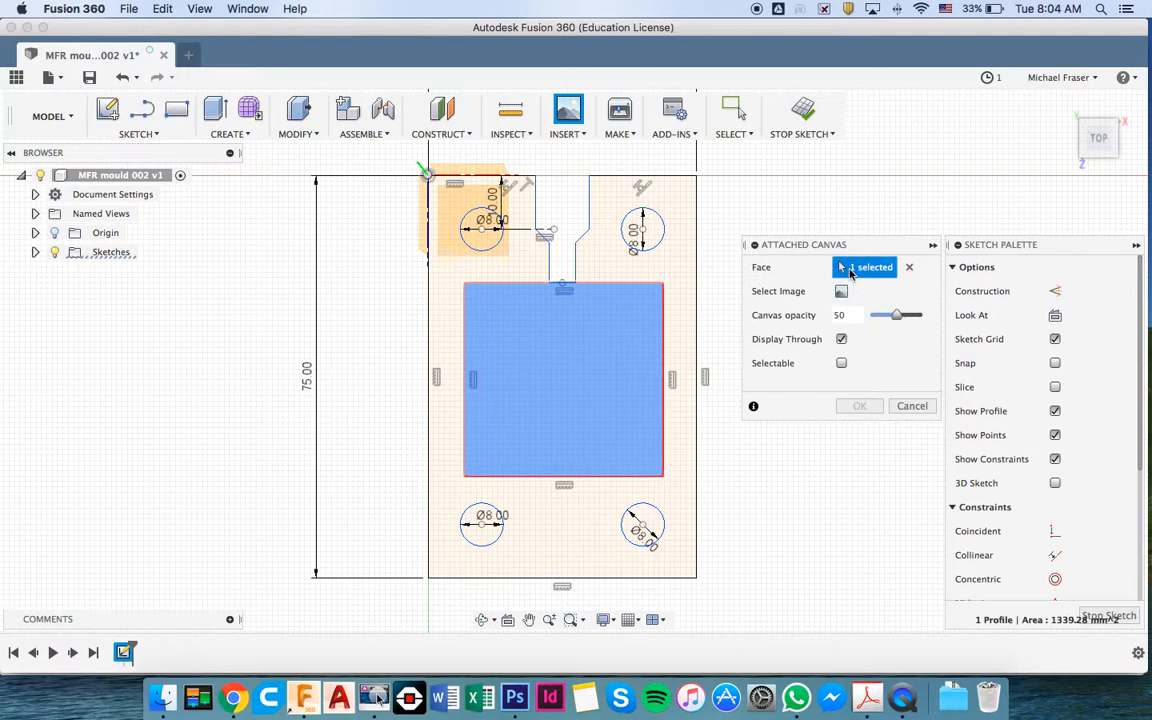
pyautogui.click(911, 267)
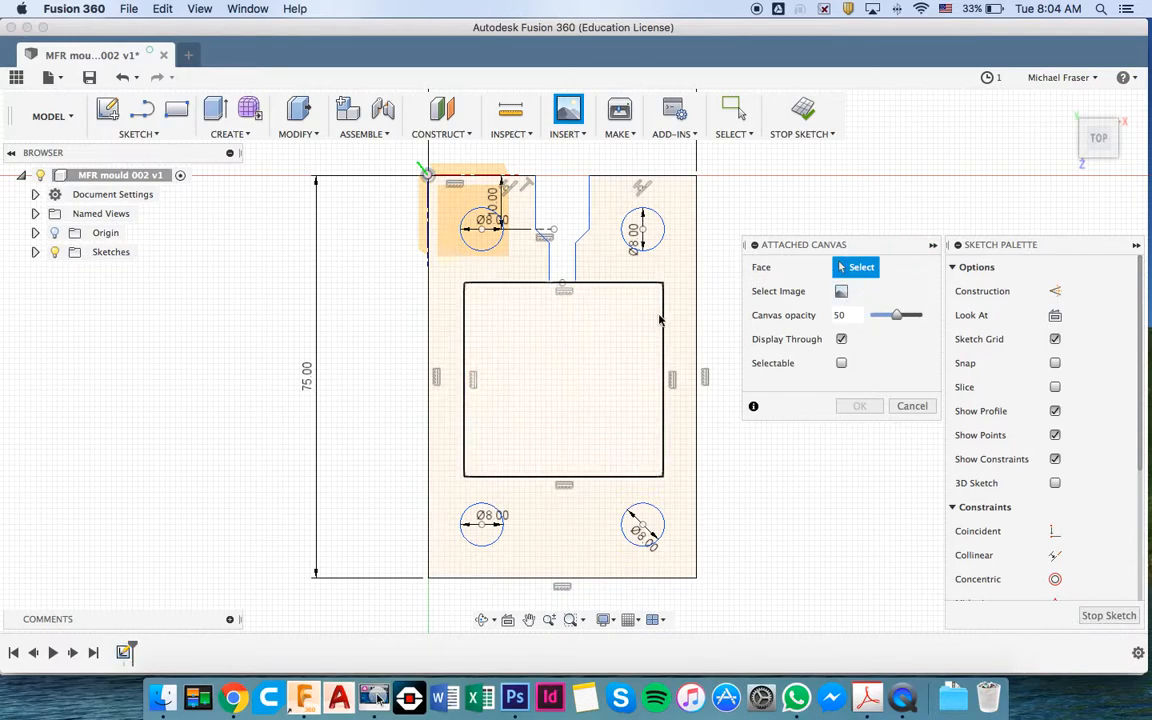
pyautogui.click(614, 331)
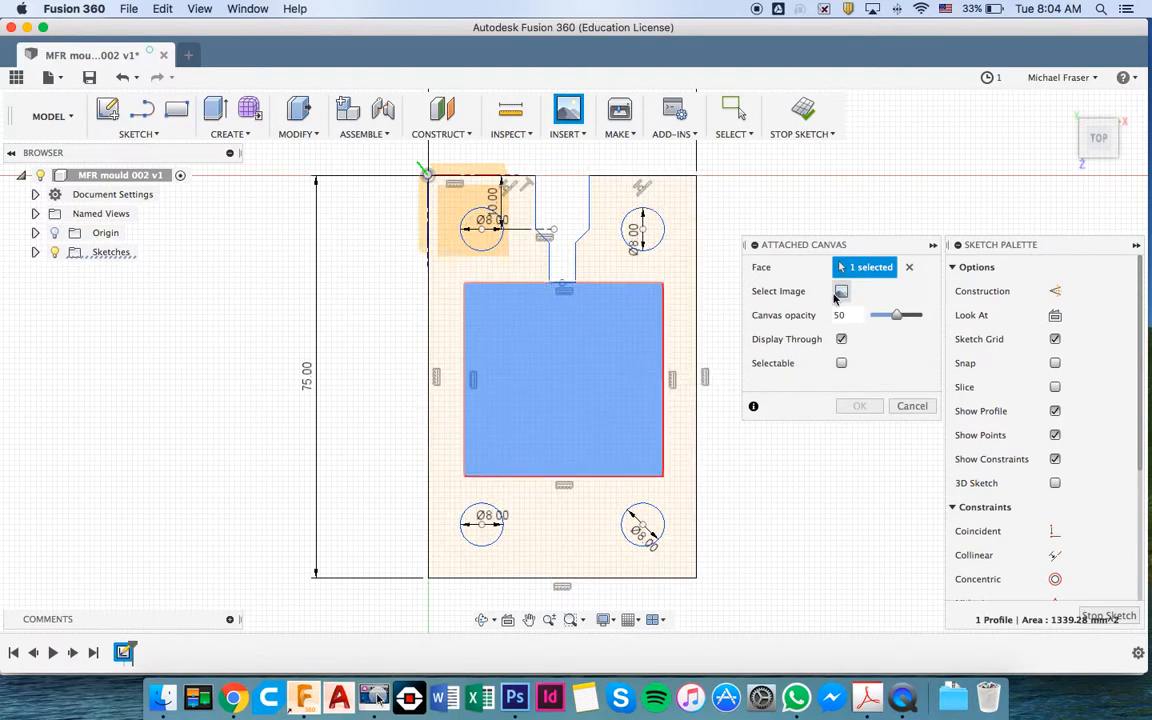
pyautogui.click(843, 296)
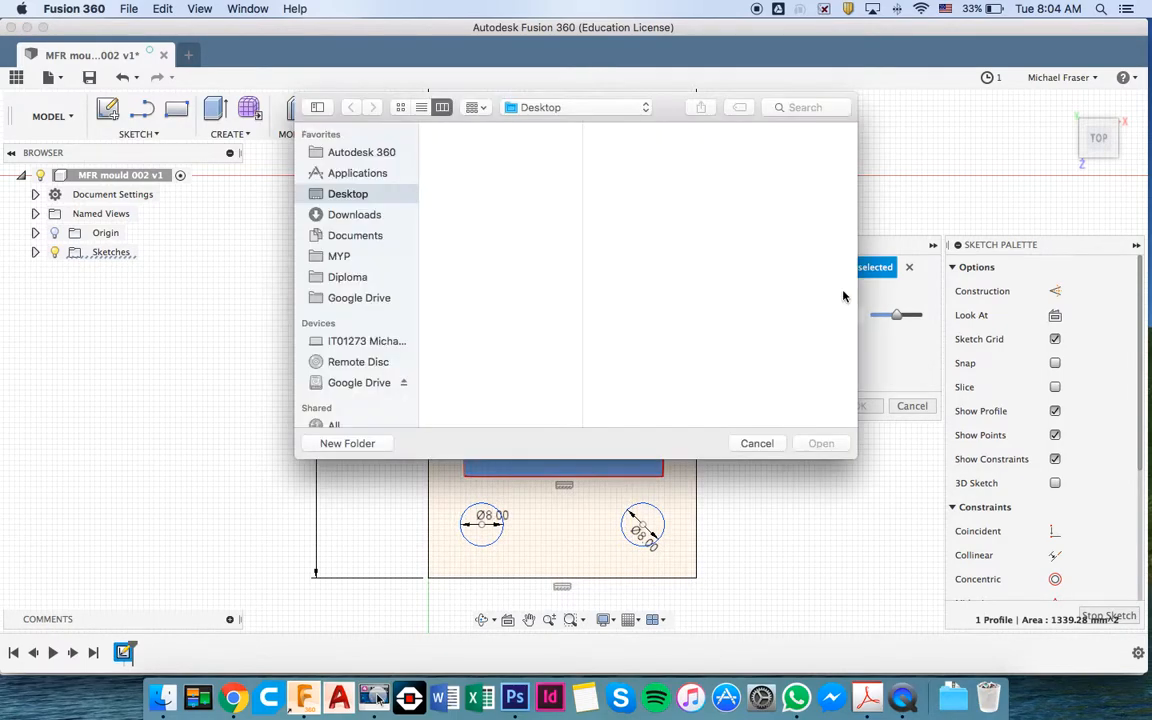
pyautogui.click(484, 149)
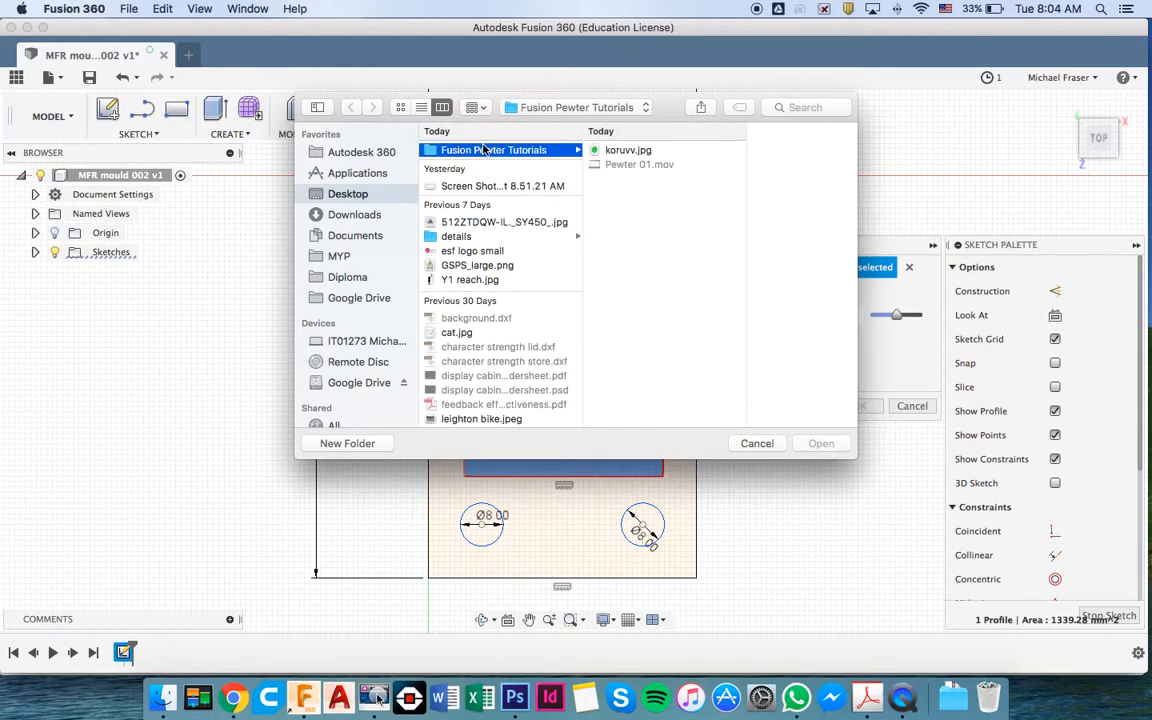
pyautogui.click(632, 150)
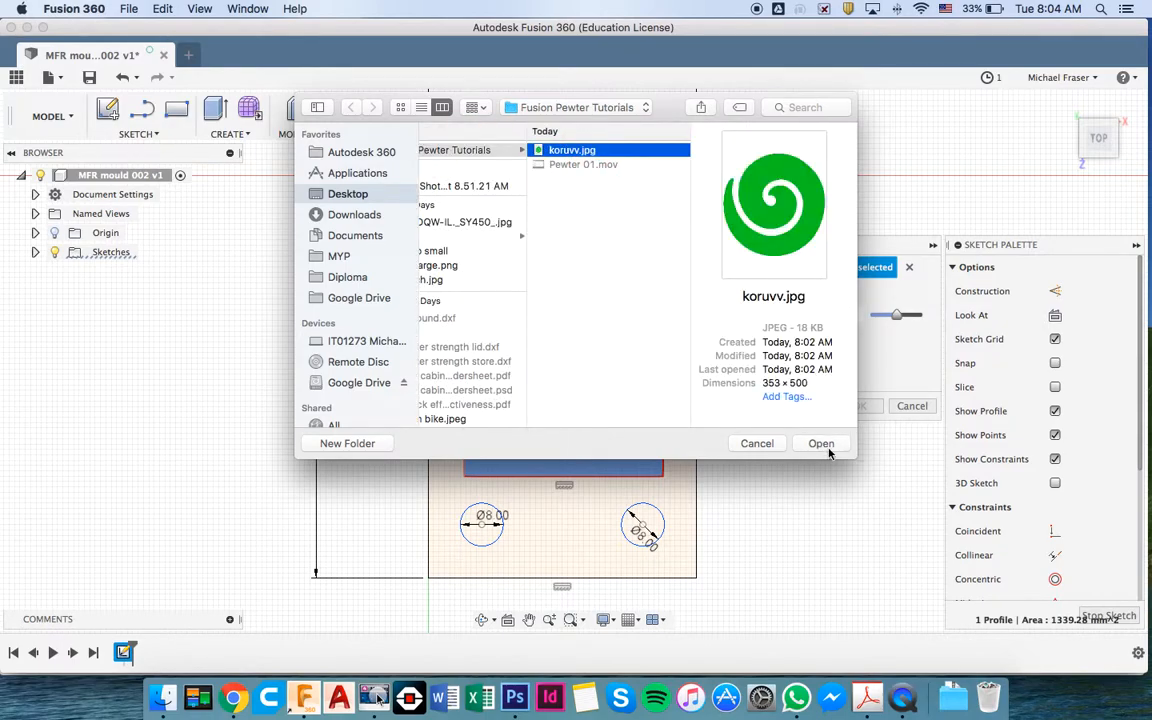
pyautogui.click(816, 444)
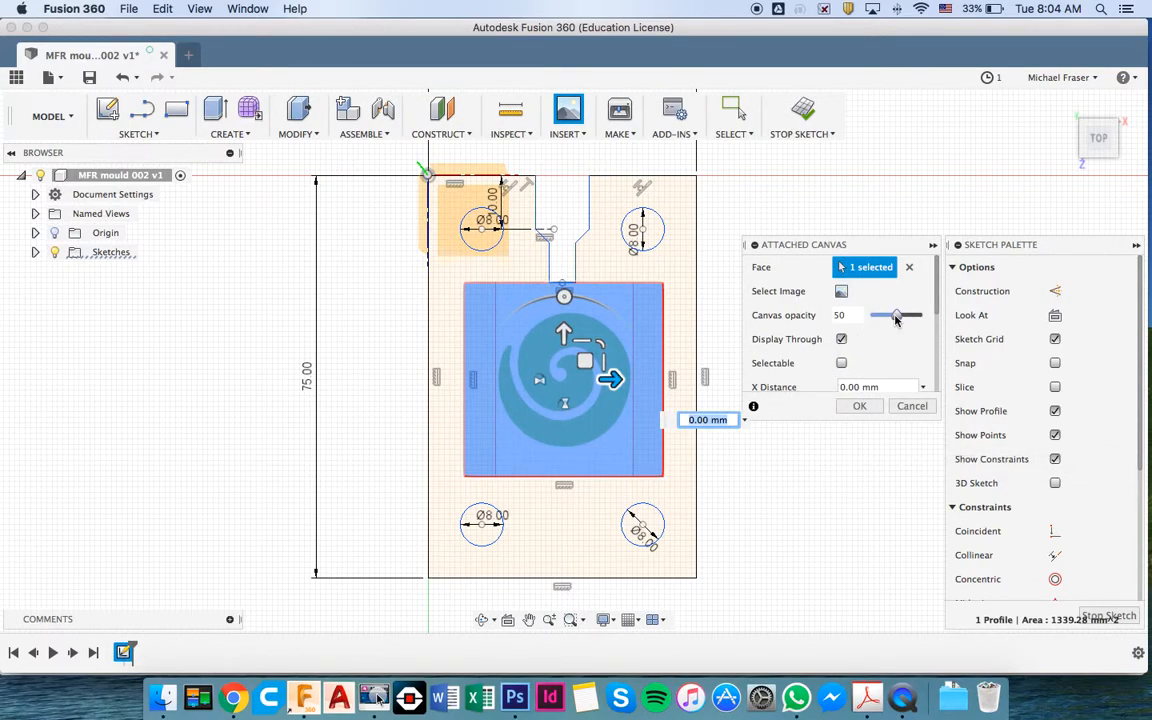
pyautogui.moveTo(898, 317); pyautogui.dragTo(888, 320)
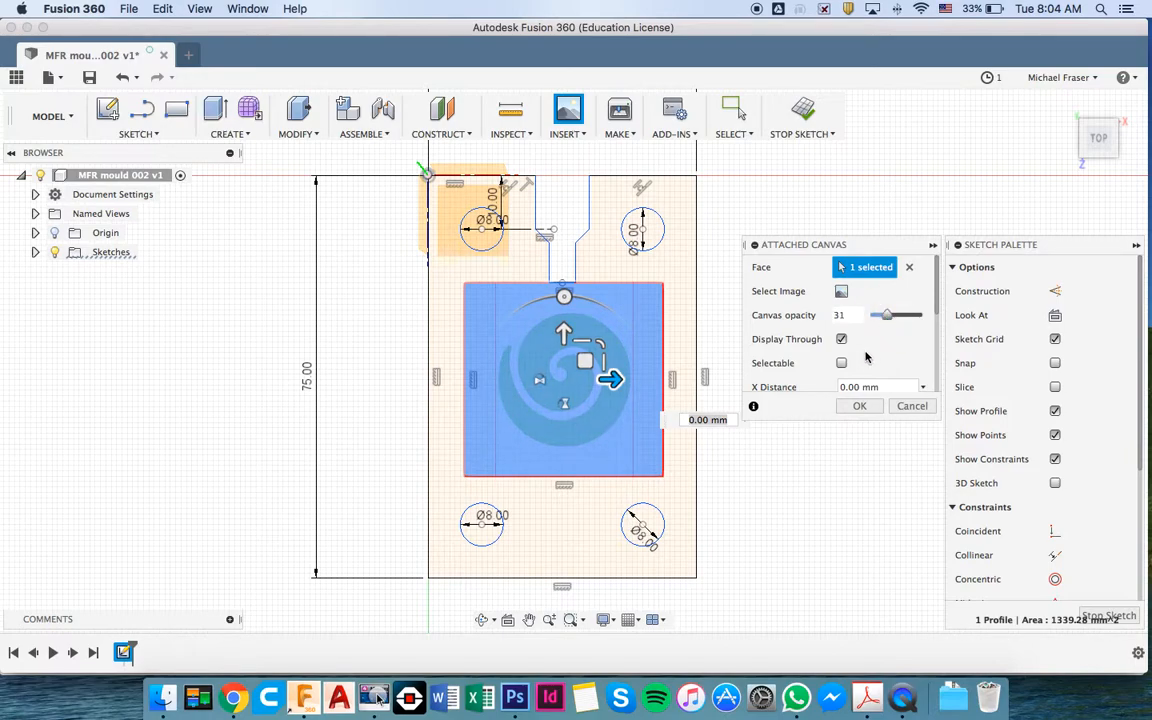
# - Scale the koru canvas by 1.5 in both X and Y
pyautogui.scroll(-1, 866, 357)
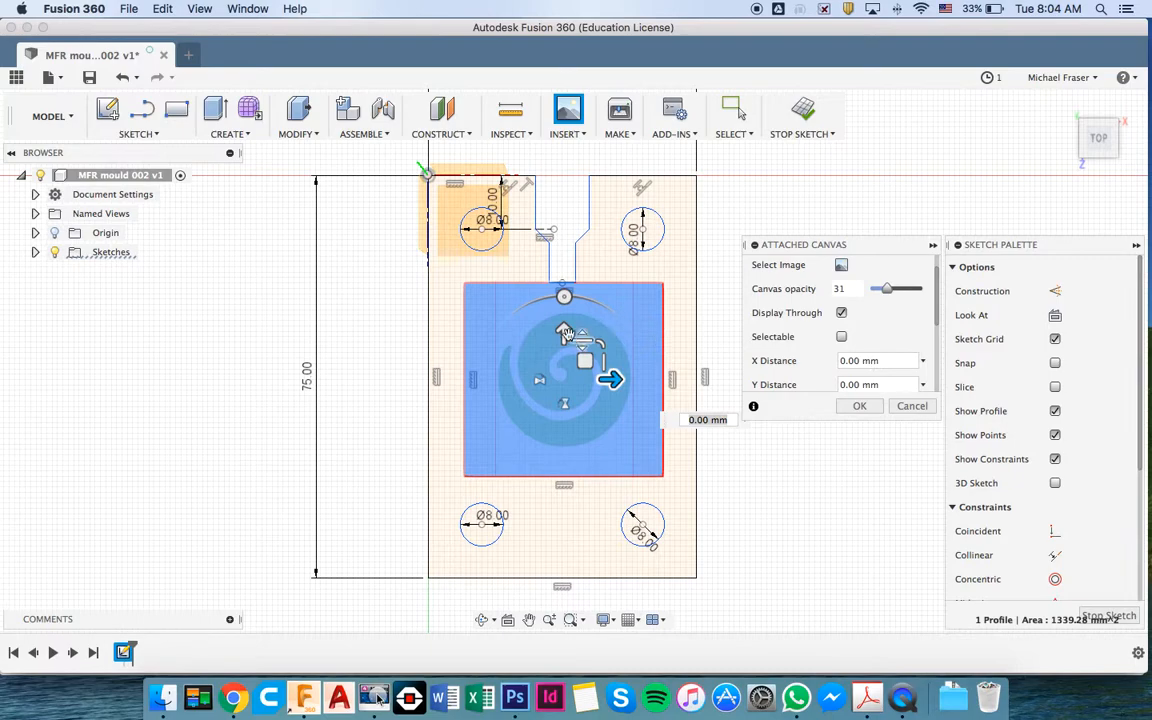
pyautogui.moveTo(936, 330); pyautogui.dragTo(937, 368)
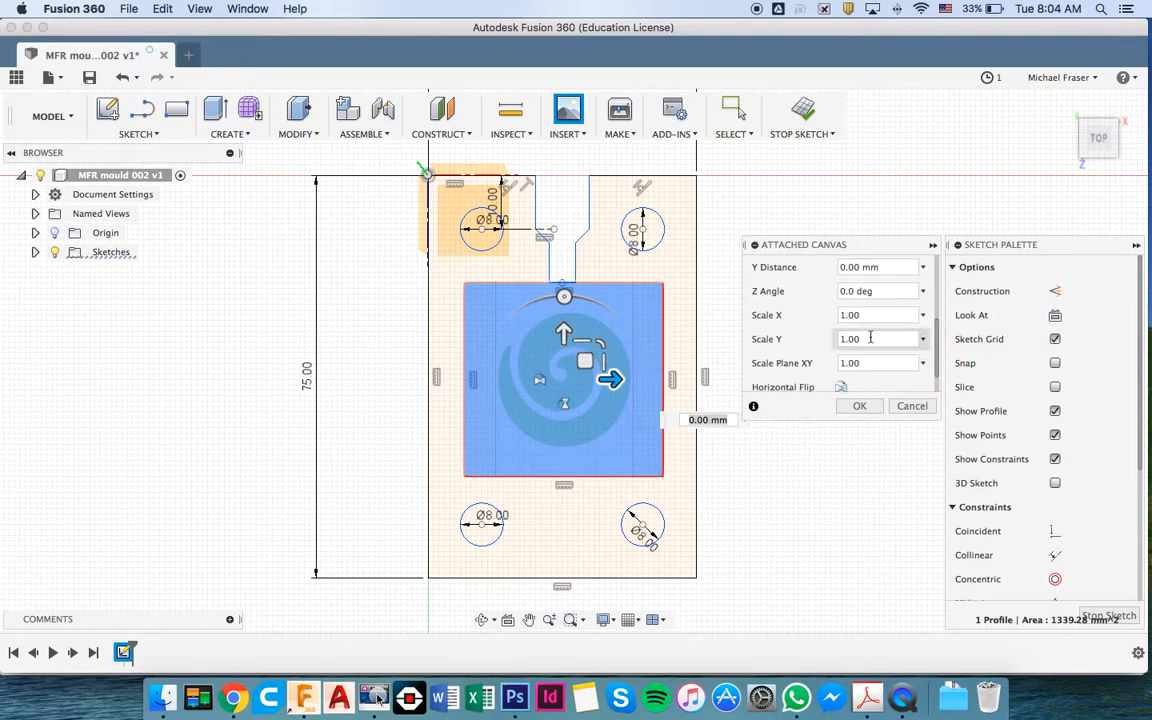
pyautogui.click(845, 318)
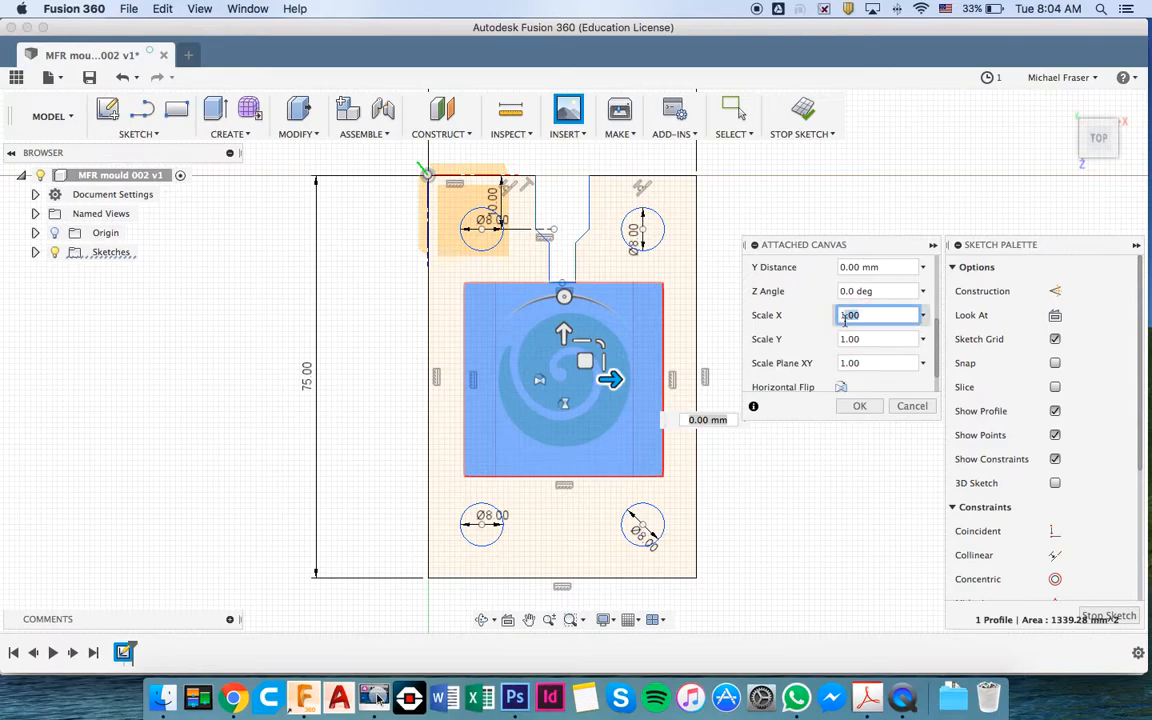
pyautogui.write('1.5')
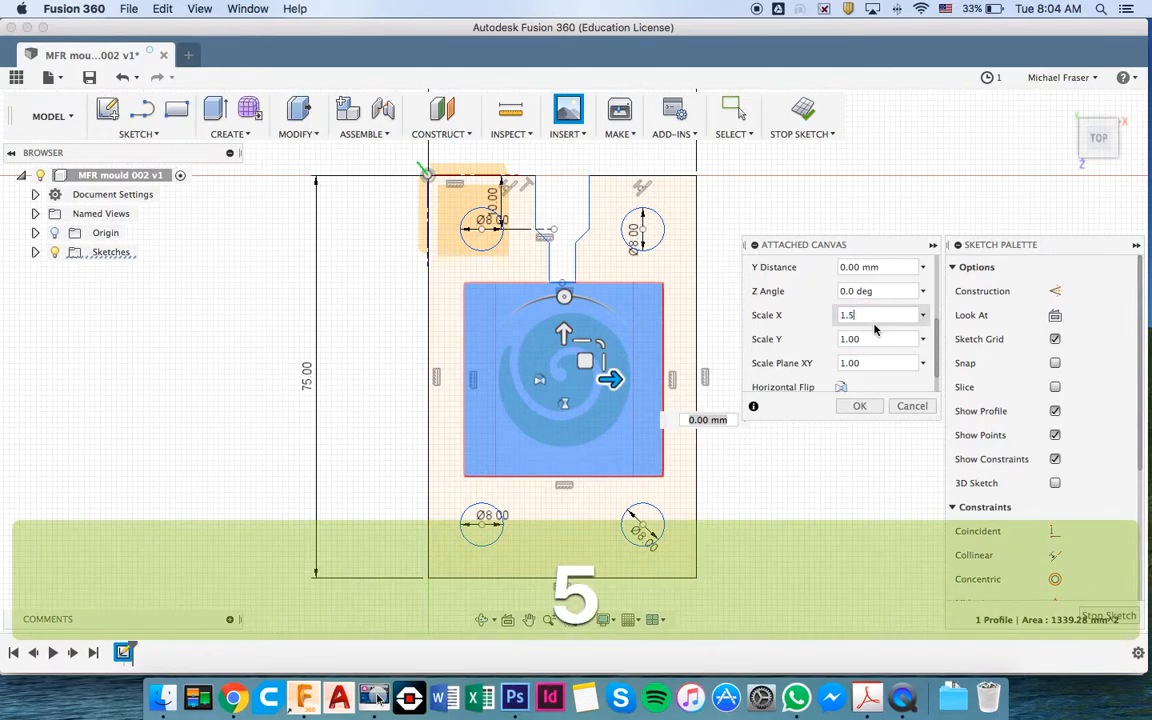
pyautogui.click(848, 339)
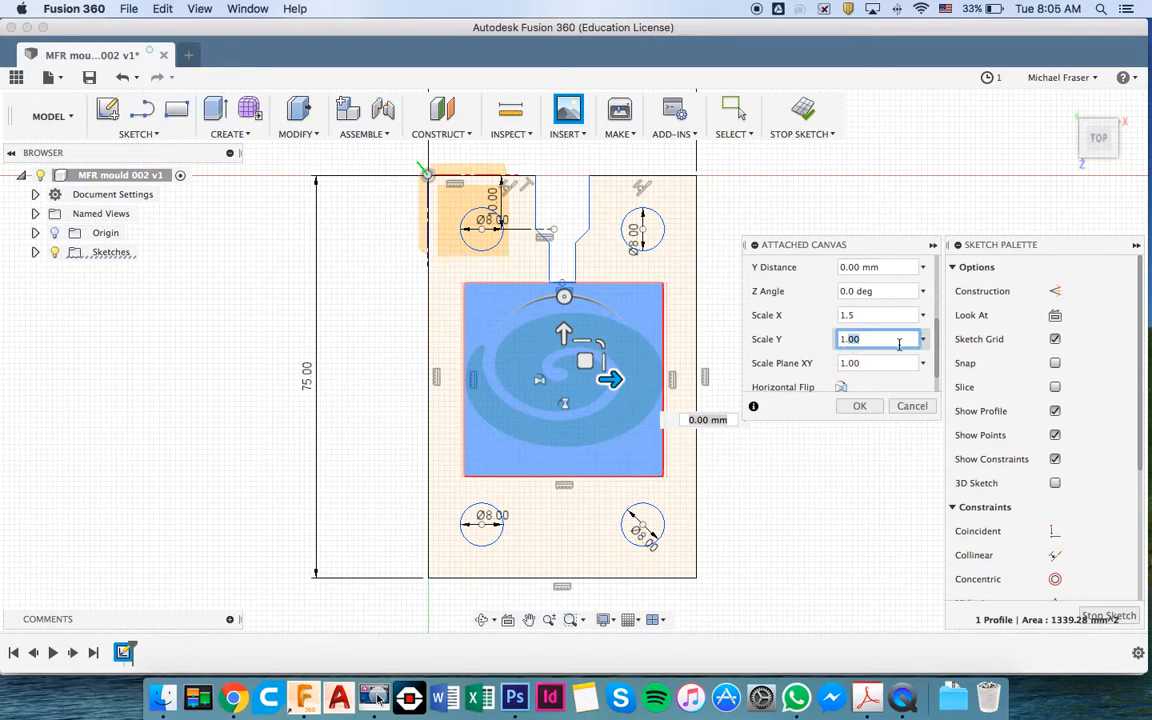
pyautogui.write('1.5')
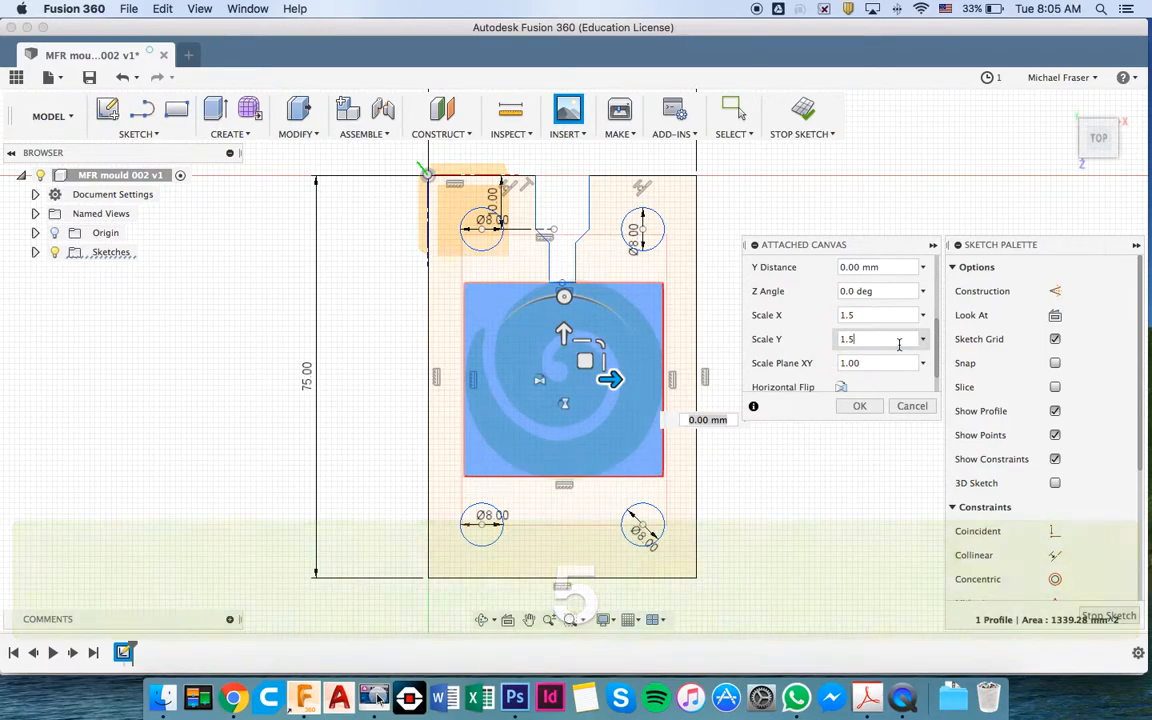
# - Set the canvas's Y scale to 1.4 and try 1.4 for its X scale as well
pyautogui.press('BackSpace')
pyautogui.write('4')
pyautogui.click(864, 316)
pyautogui.press('BackSpace')
pyautogui.write('4')
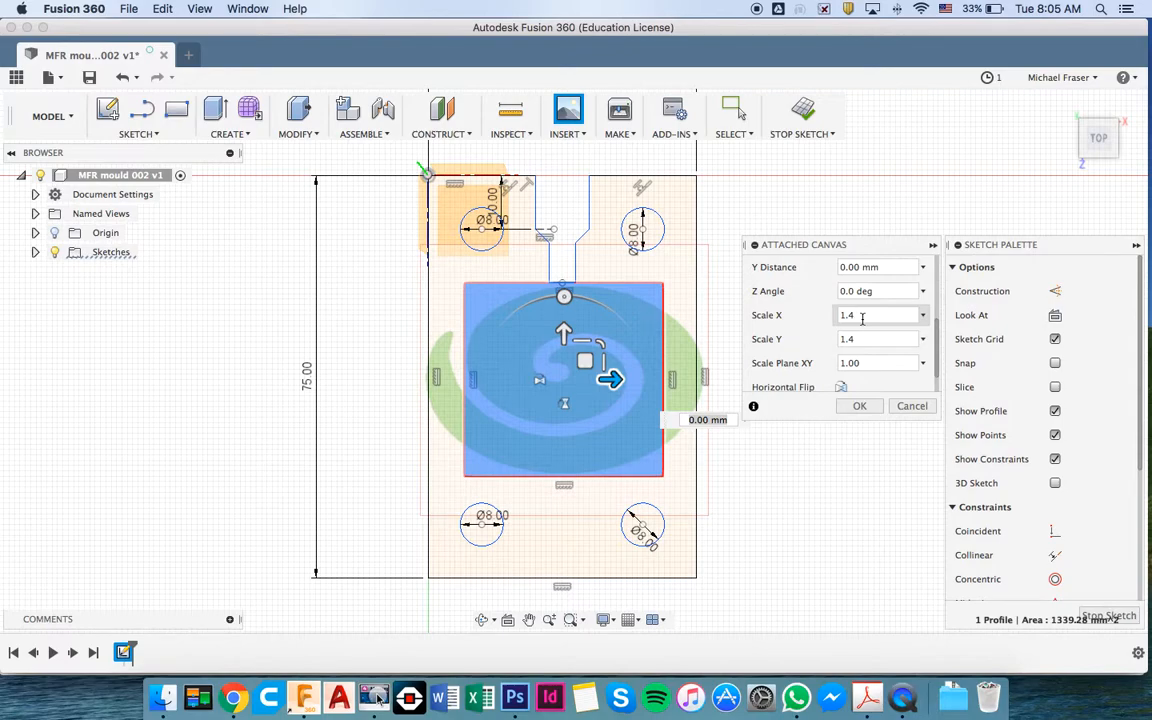
pyautogui.press('BackSpace')
pyautogui.write('1.4')
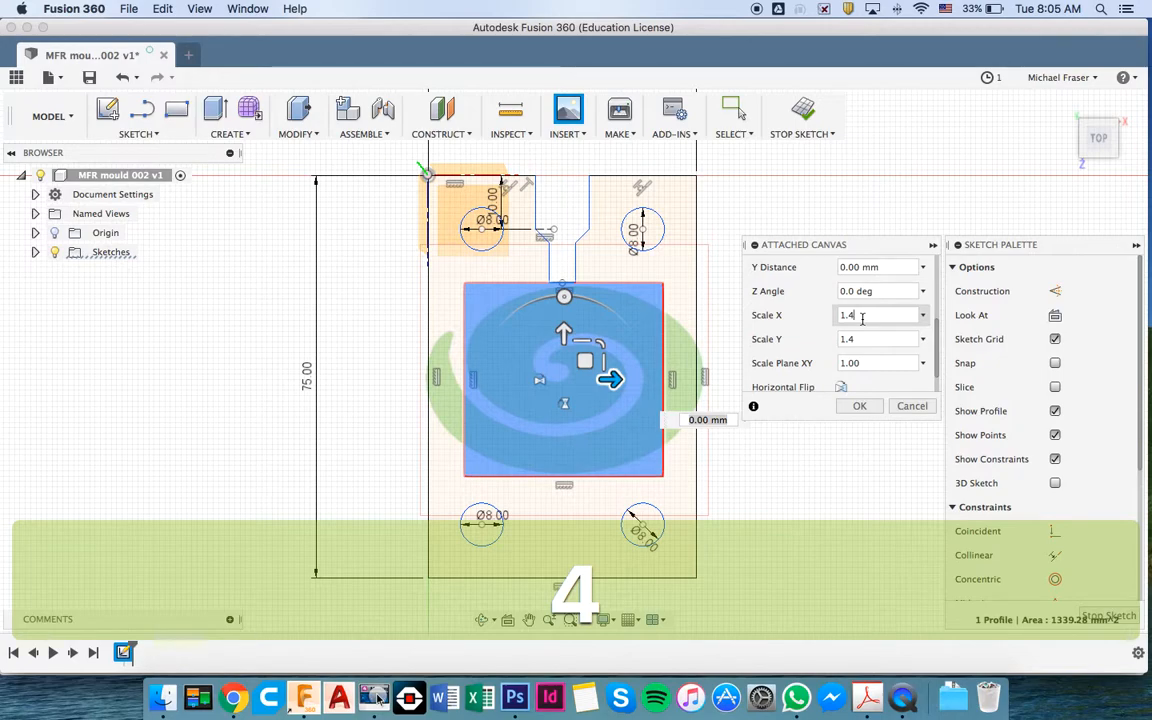
# - Set the canvas's X scale to 1
pyautogui.press('BackSpace')
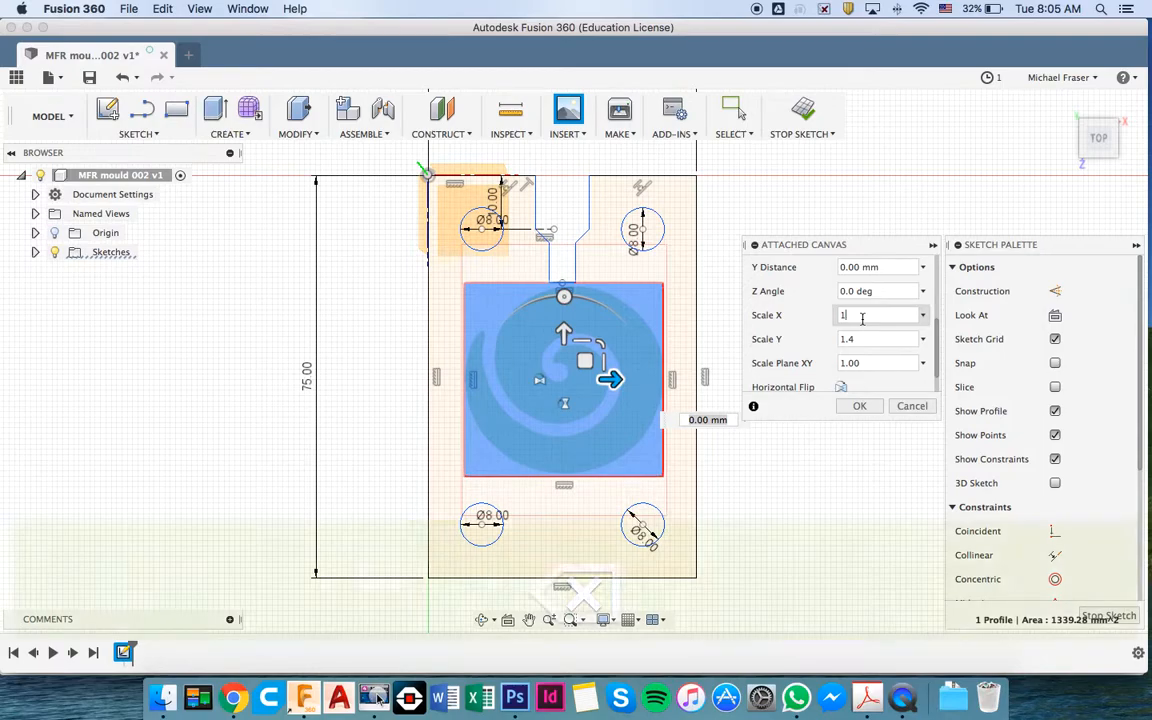
pyautogui.press('BackSpace')
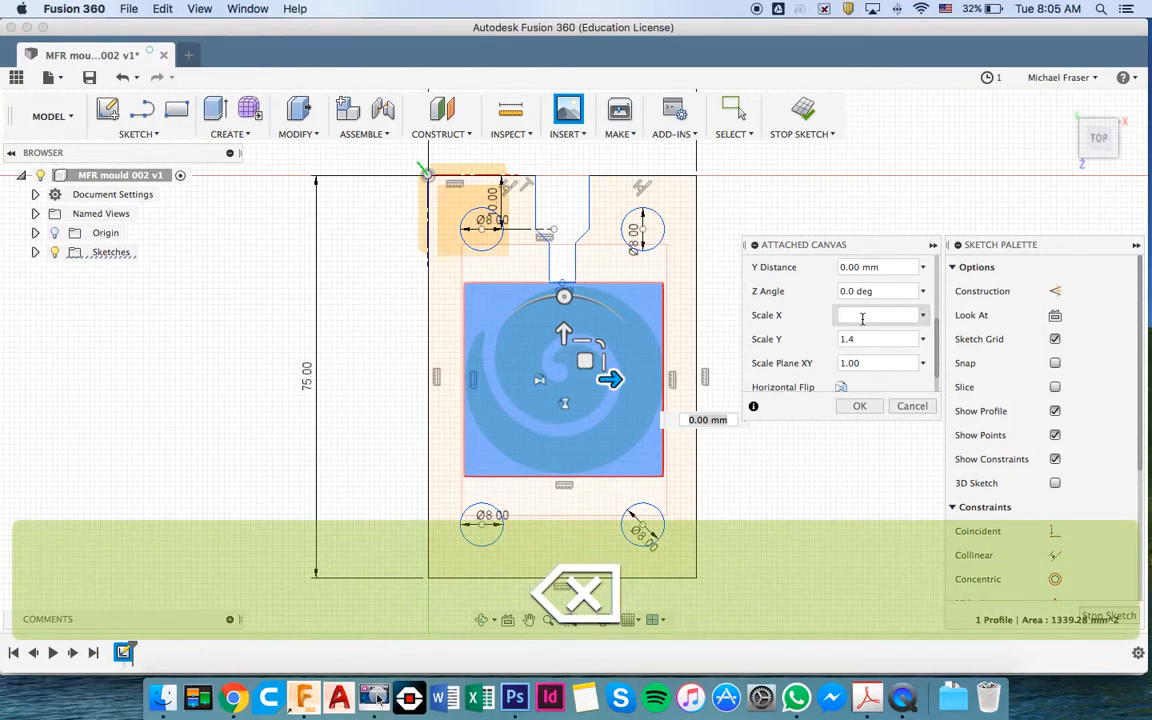
pyautogui.write('0.9')
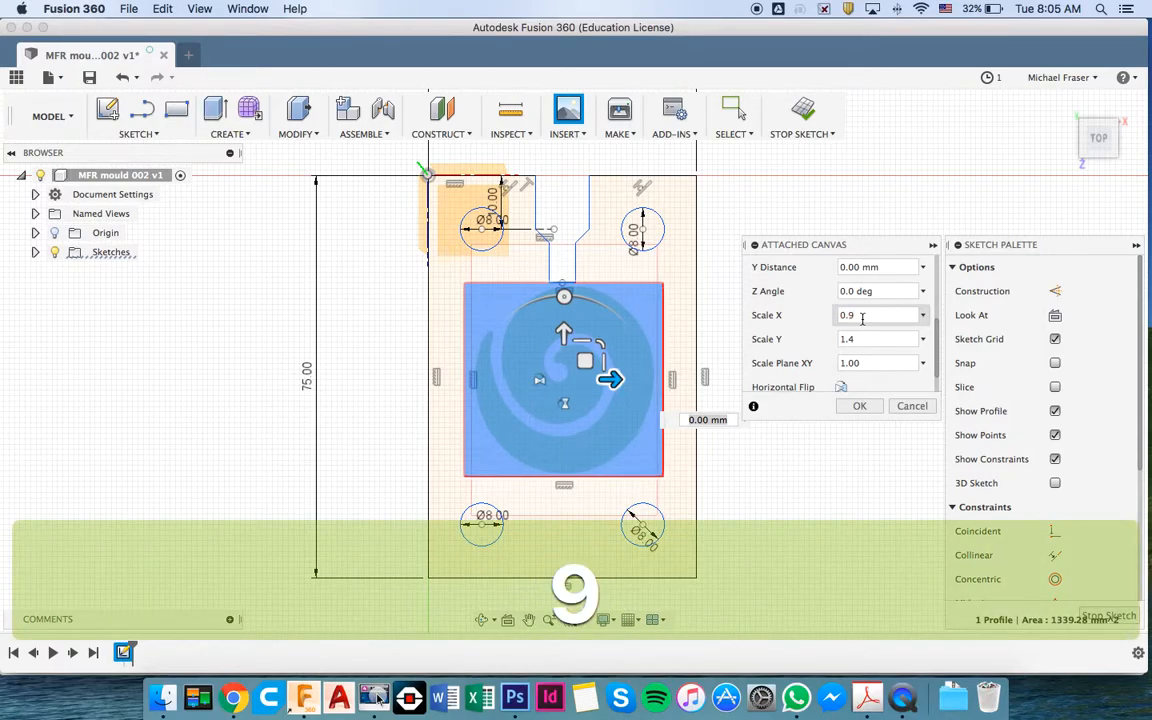
pyautogui.press('BackSpace')
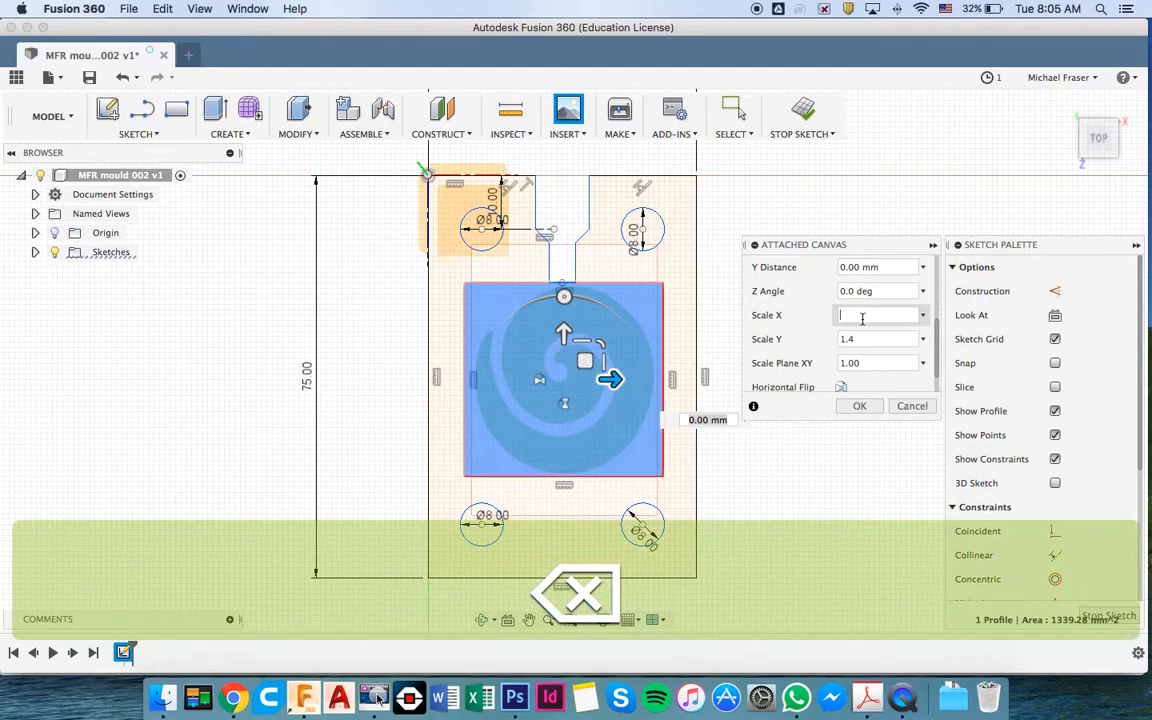
pyautogui.write('1')
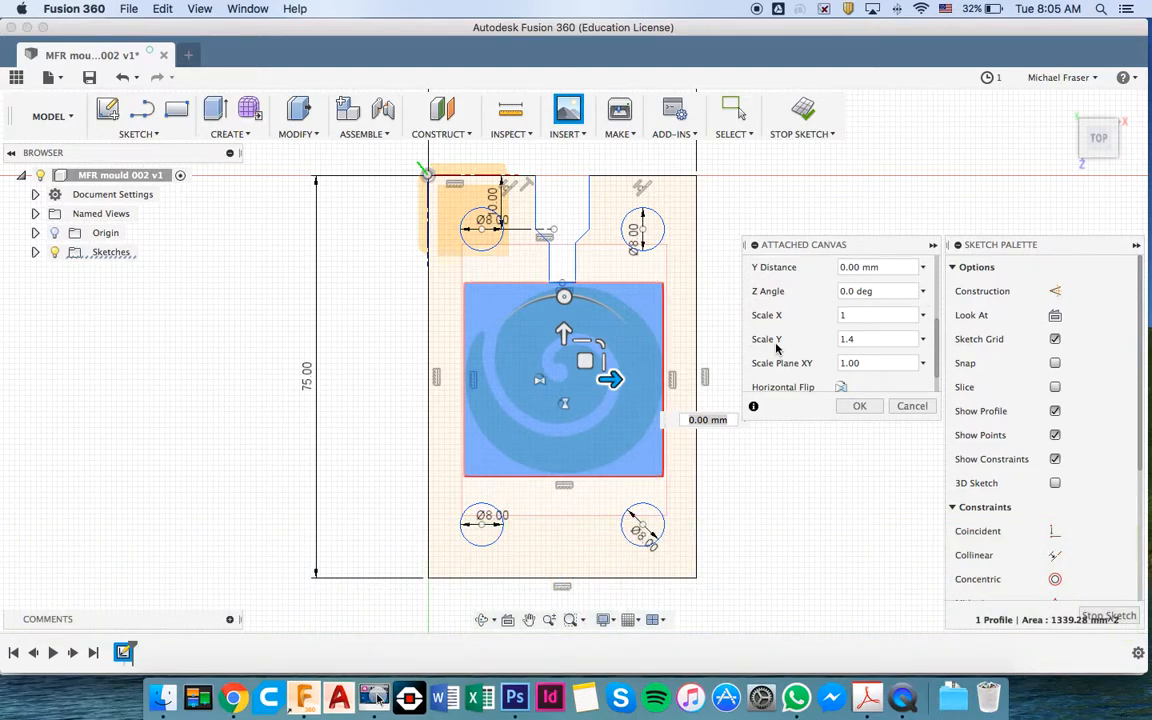
# - Shift the koru canvas about 1.6 mm up and 1.6 mm left to meet the pouring channel, and accept its placement
pyautogui.moveTo(564, 334); pyautogui.dragTo(563, 325)
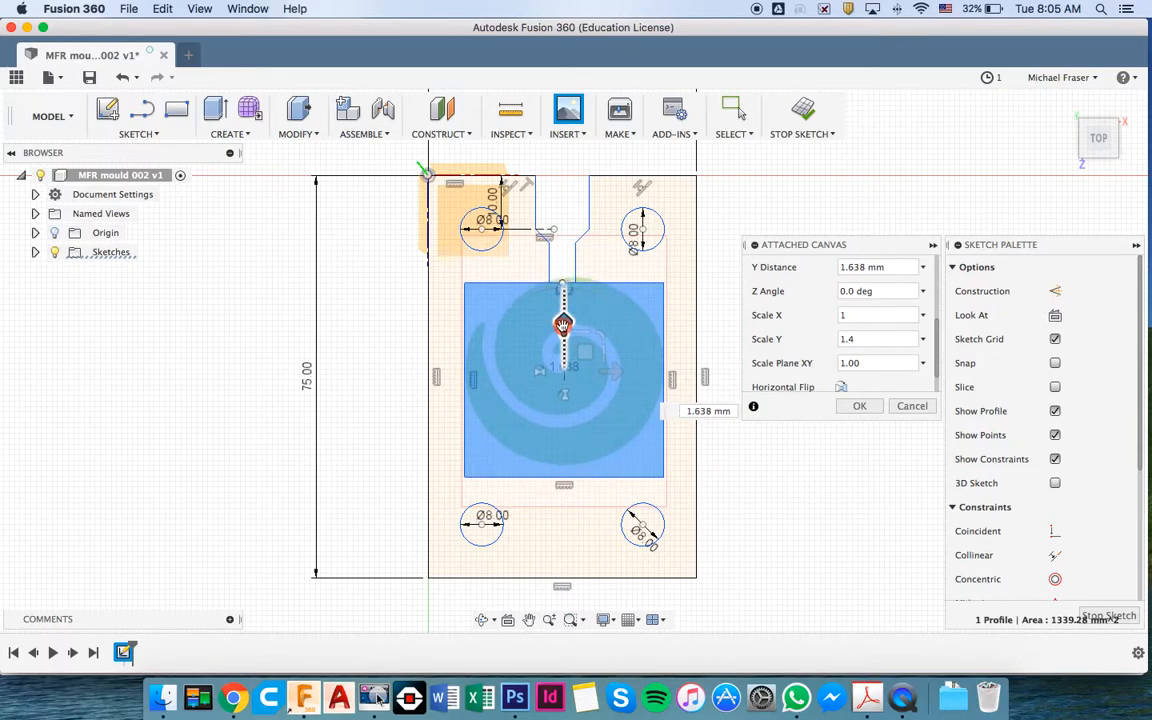
pyautogui.moveTo(618, 376); pyautogui.dragTo(607, 371)
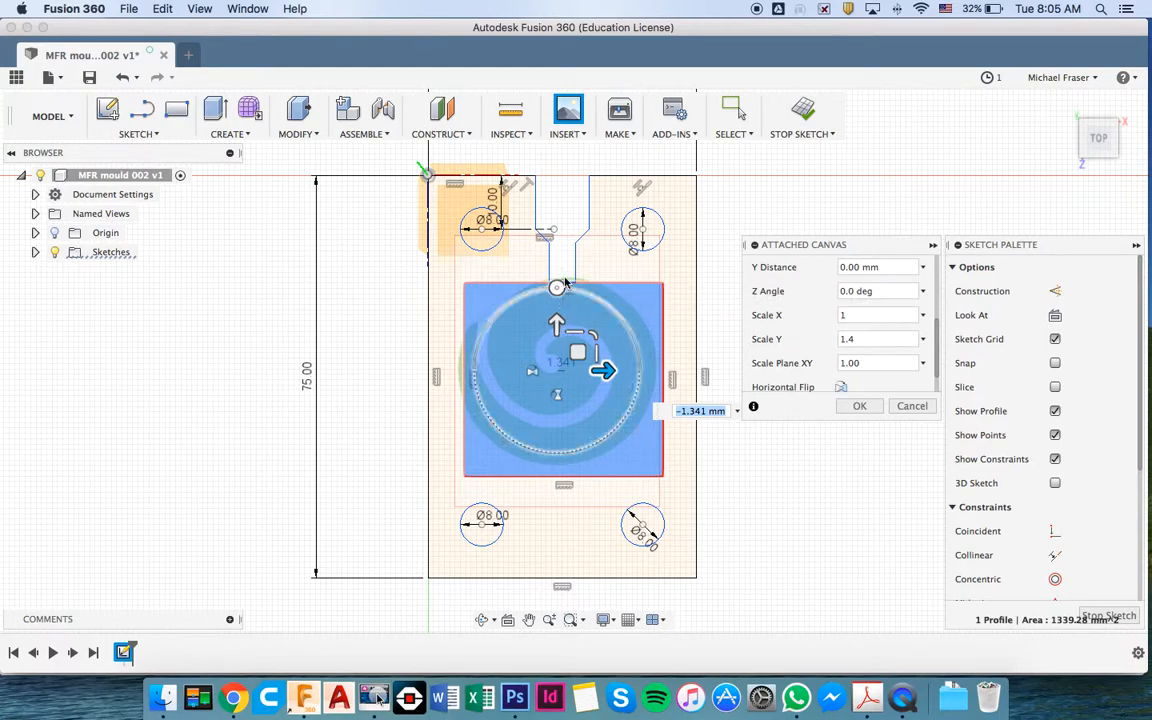
pyautogui.moveTo(606, 373); pyautogui.dragTo(604, 372)
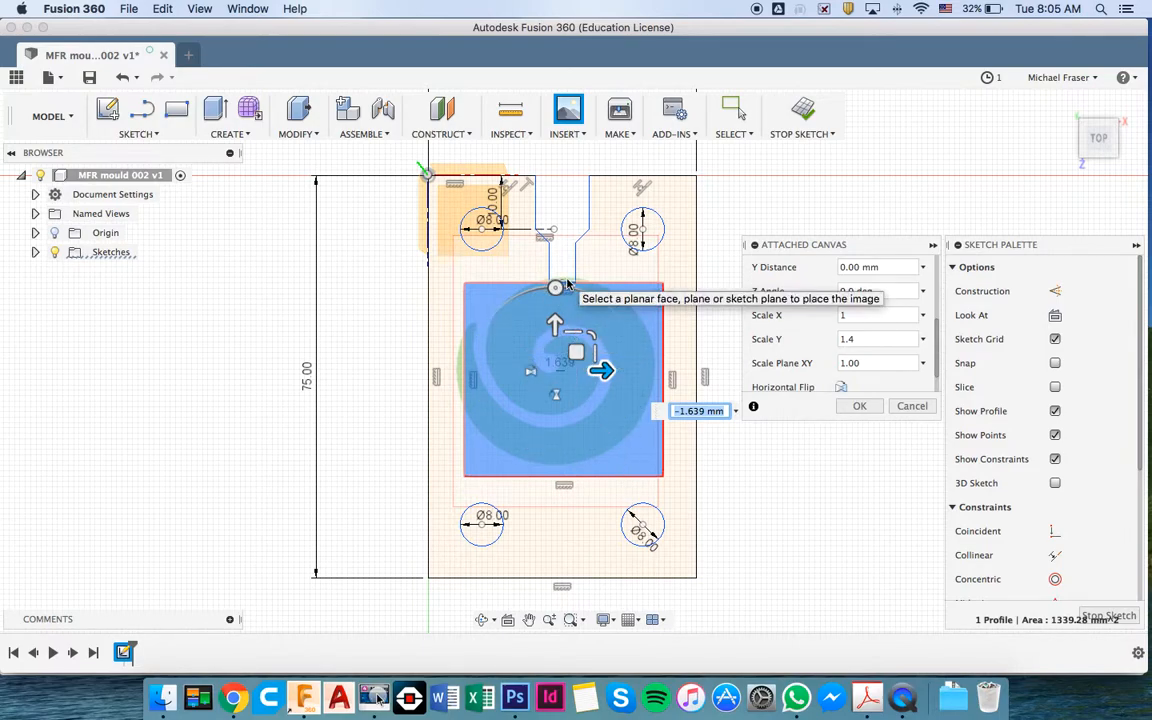
pyautogui.click(862, 408)
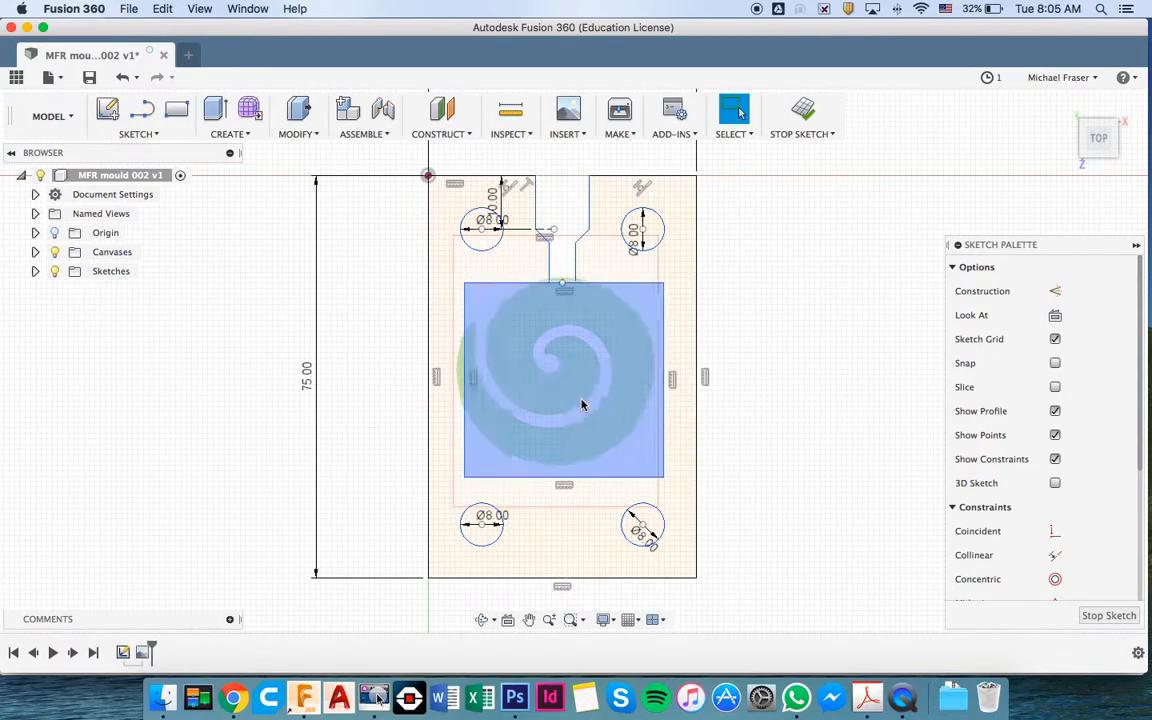
# - Start a fit point spline at the pouring channel's right edge and trace the koru's outer edge clockwise around to its left side
pyautogui.scroll(5, 583, 405)
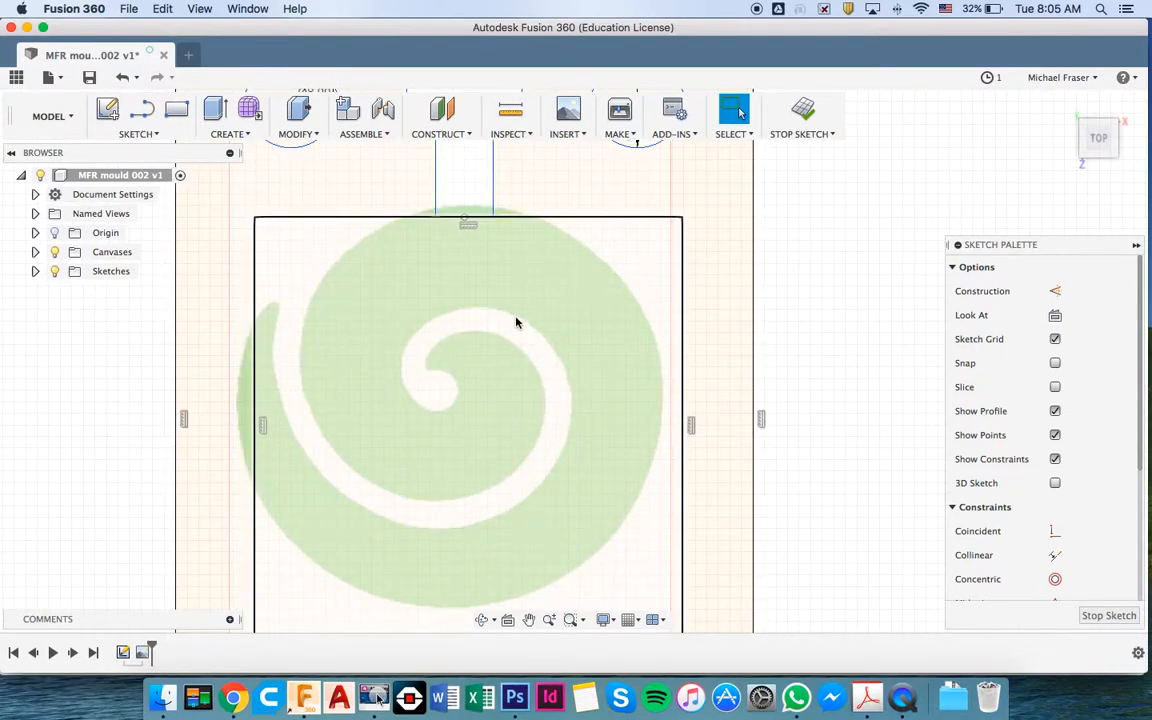
pyautogui.click(157, 134)
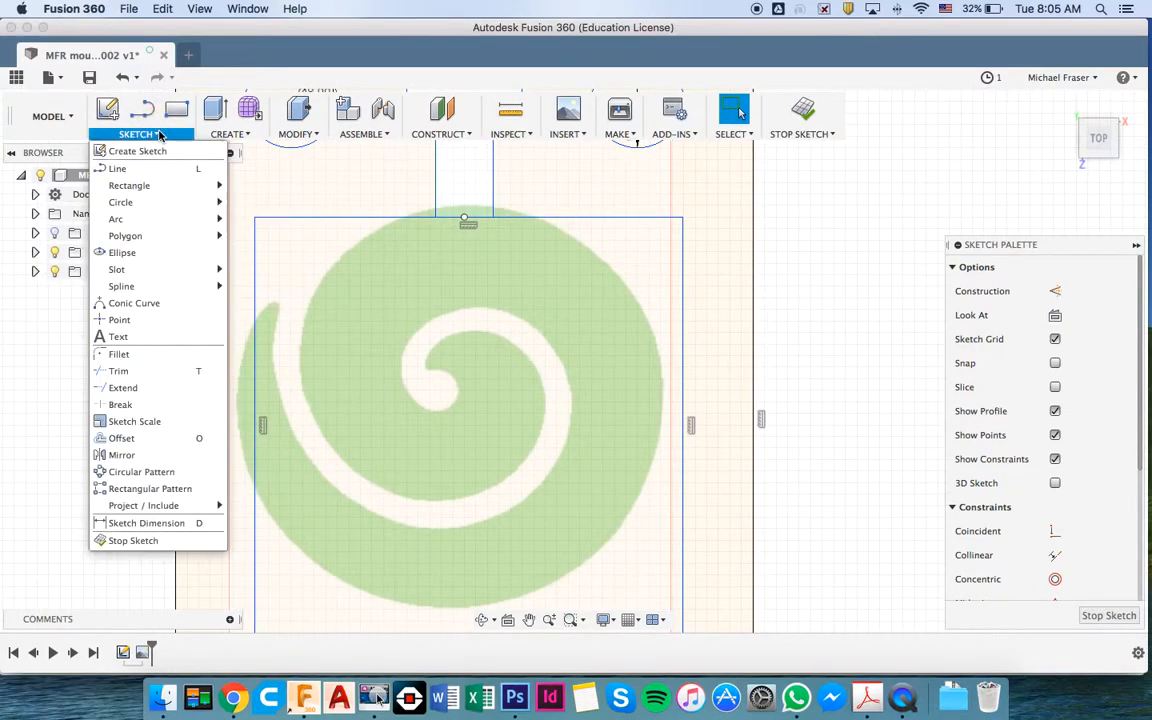
pyautogui.moveTo(145, 292)
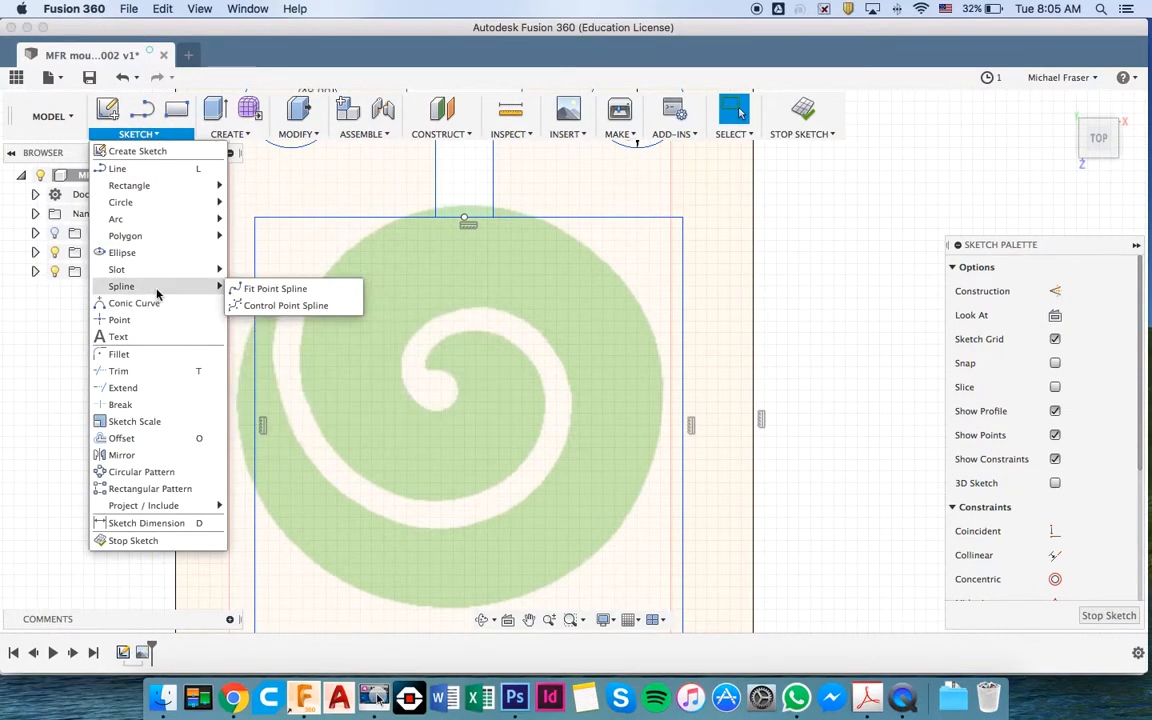
pyautogui.click(263, 290)
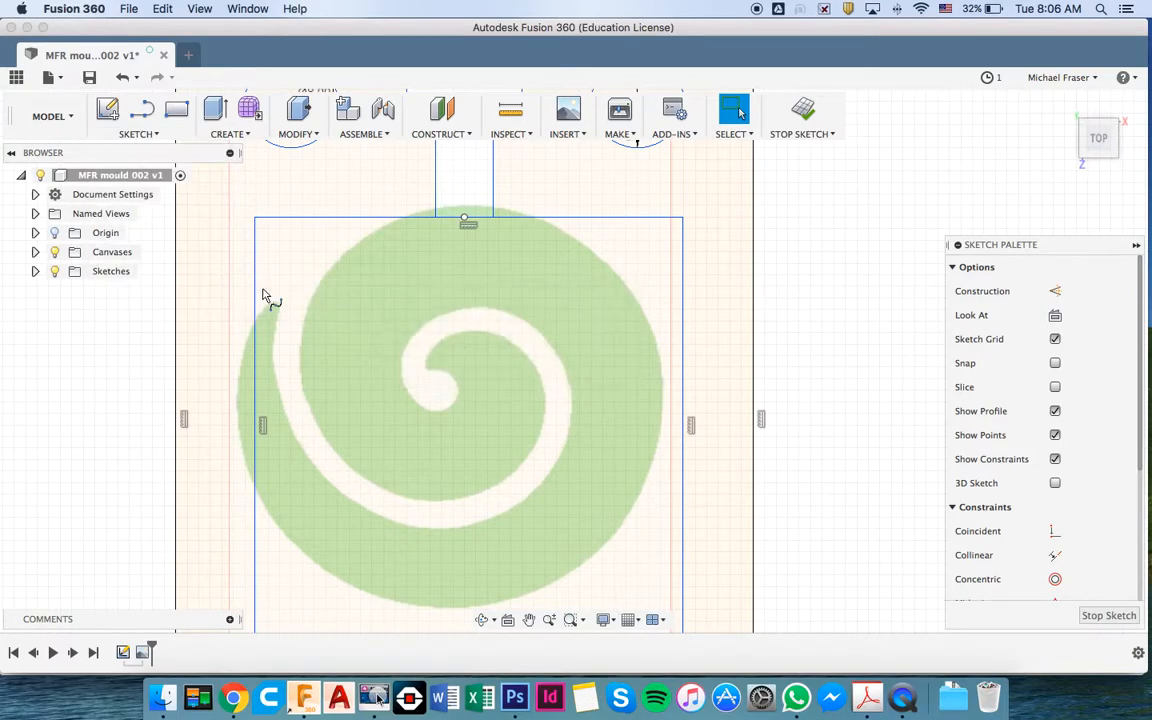
pyautogui.click(492, 208)
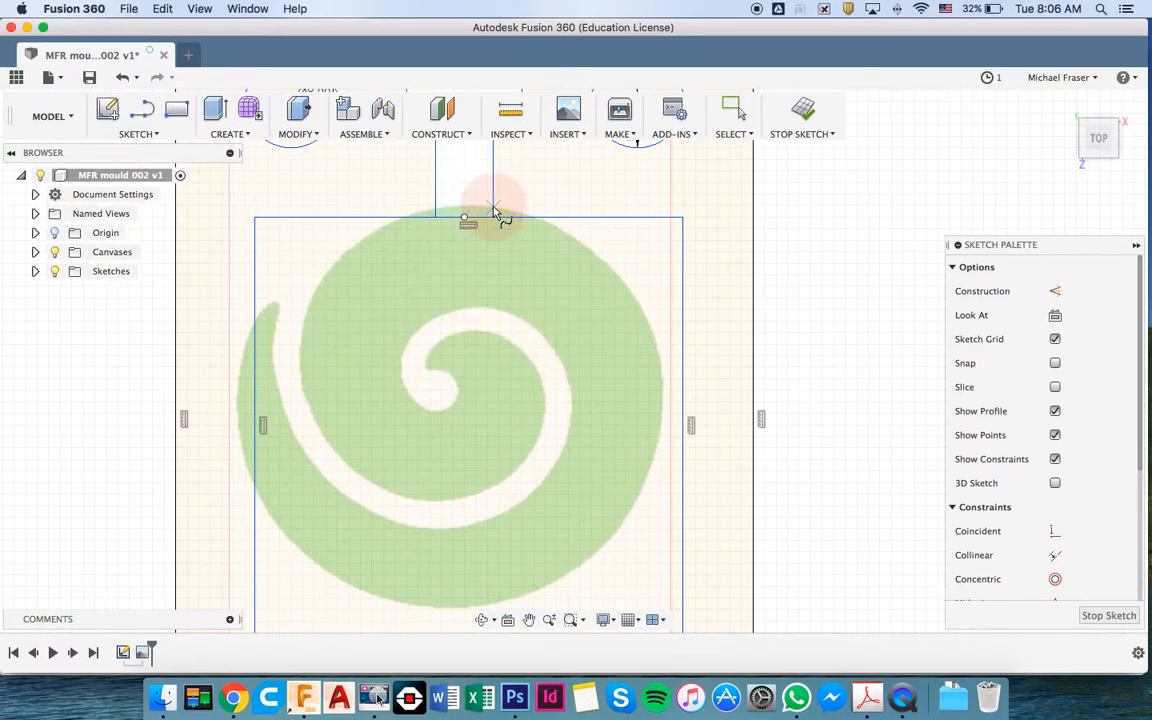
pyautogui.click(576, 240)
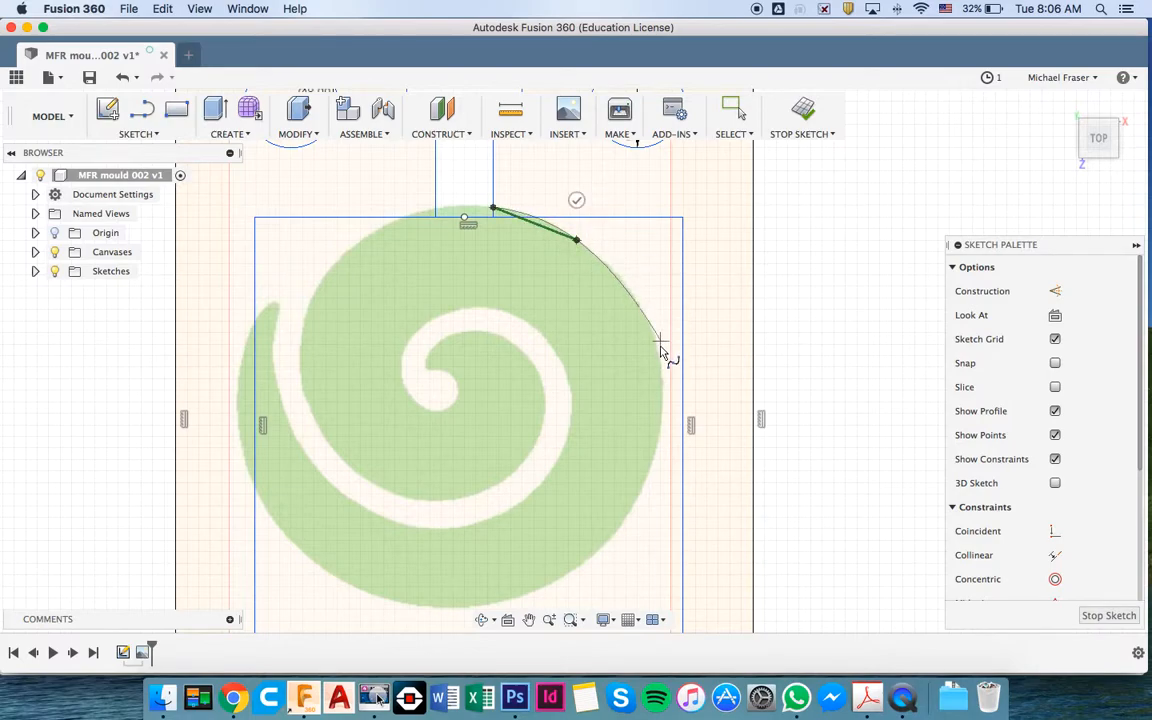
pyautogui.click(656, 349)
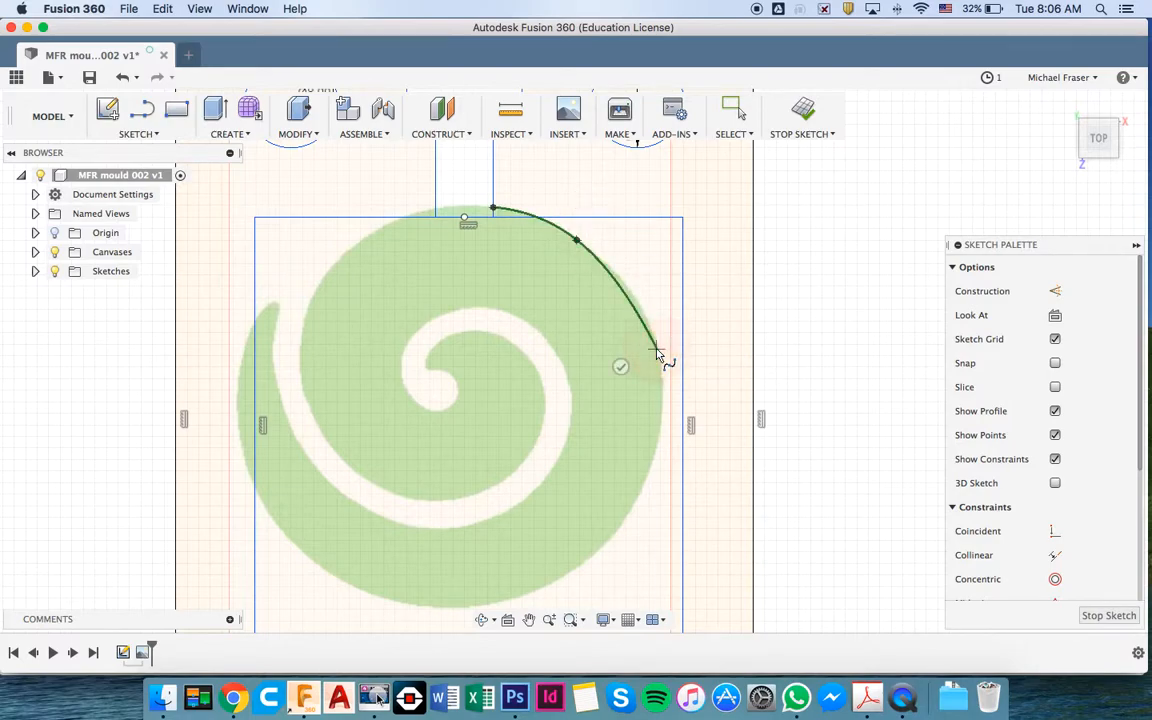
pyautogui.click(611, 535)
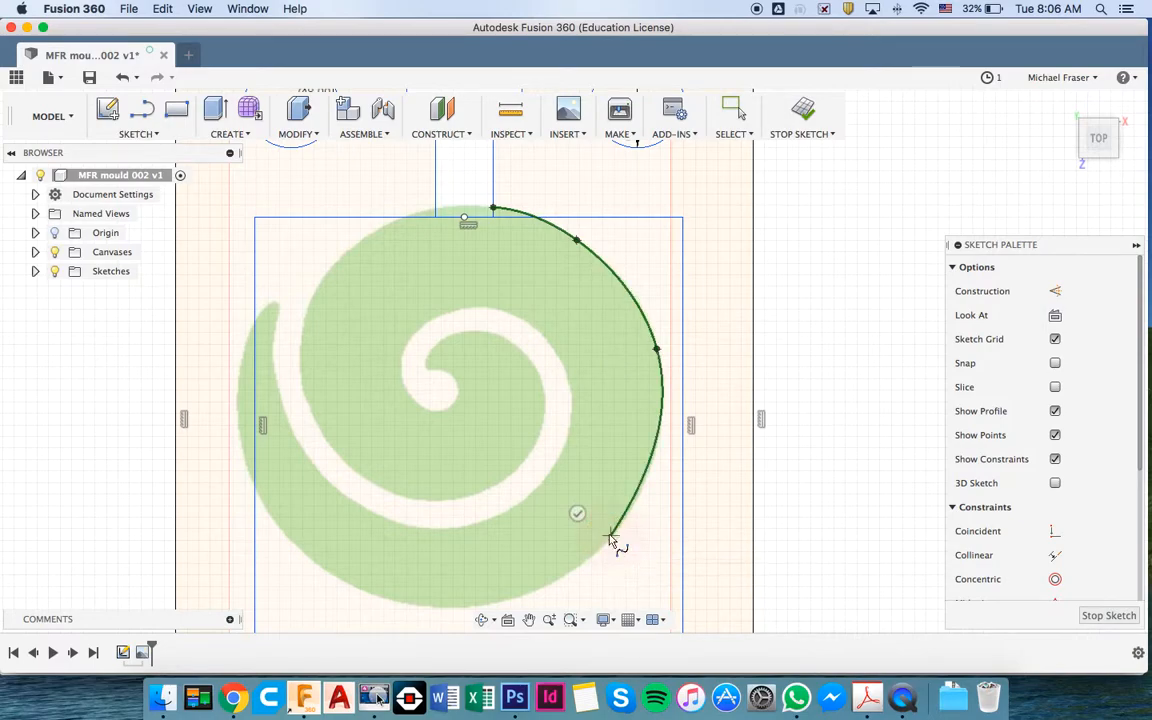
pyautogui.click(412, 605)
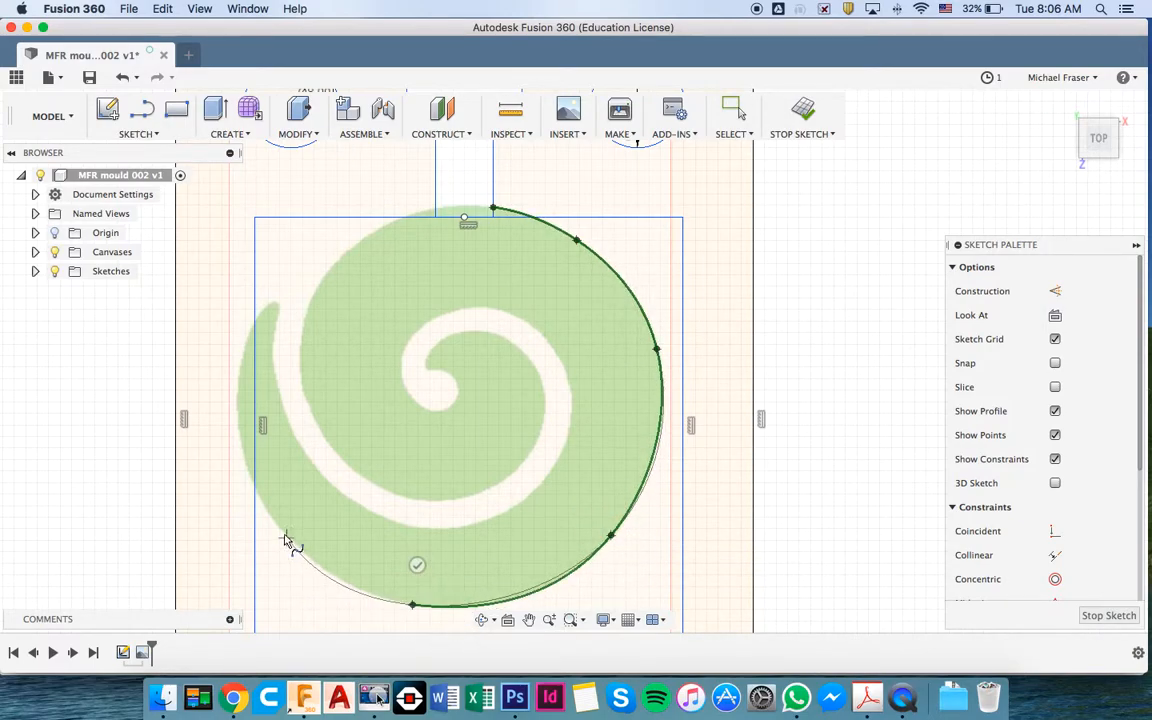
pyautogui.click(283, 530)
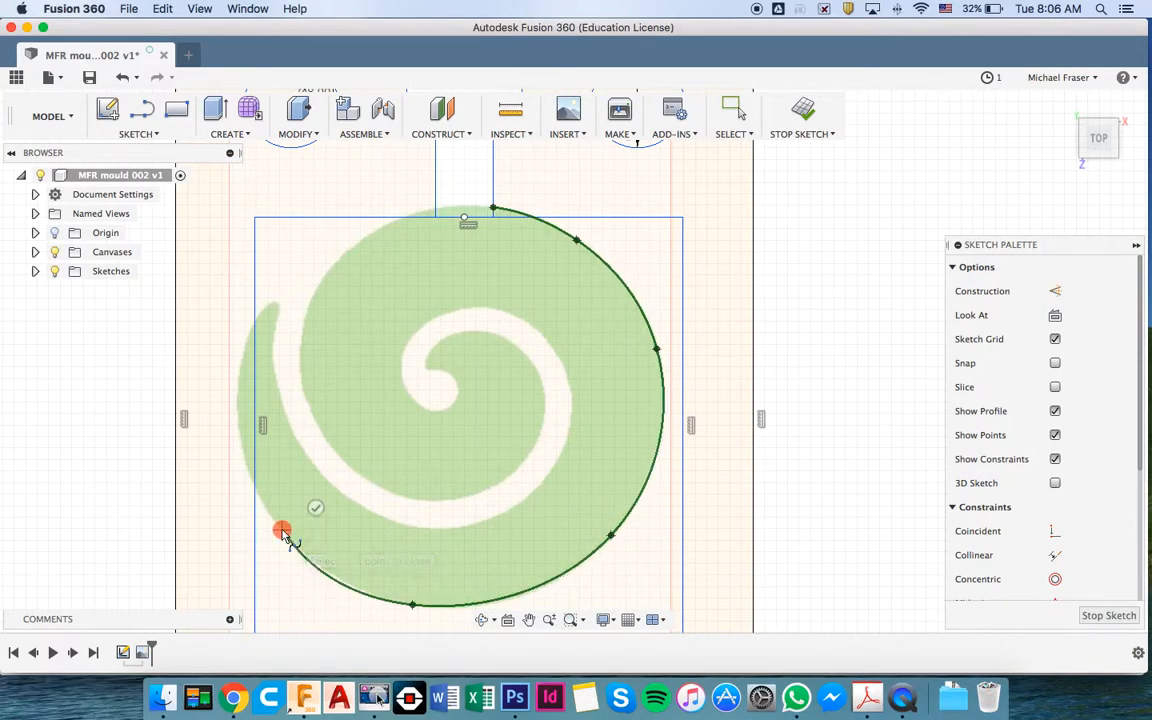
pyautogui.click(238, 423)
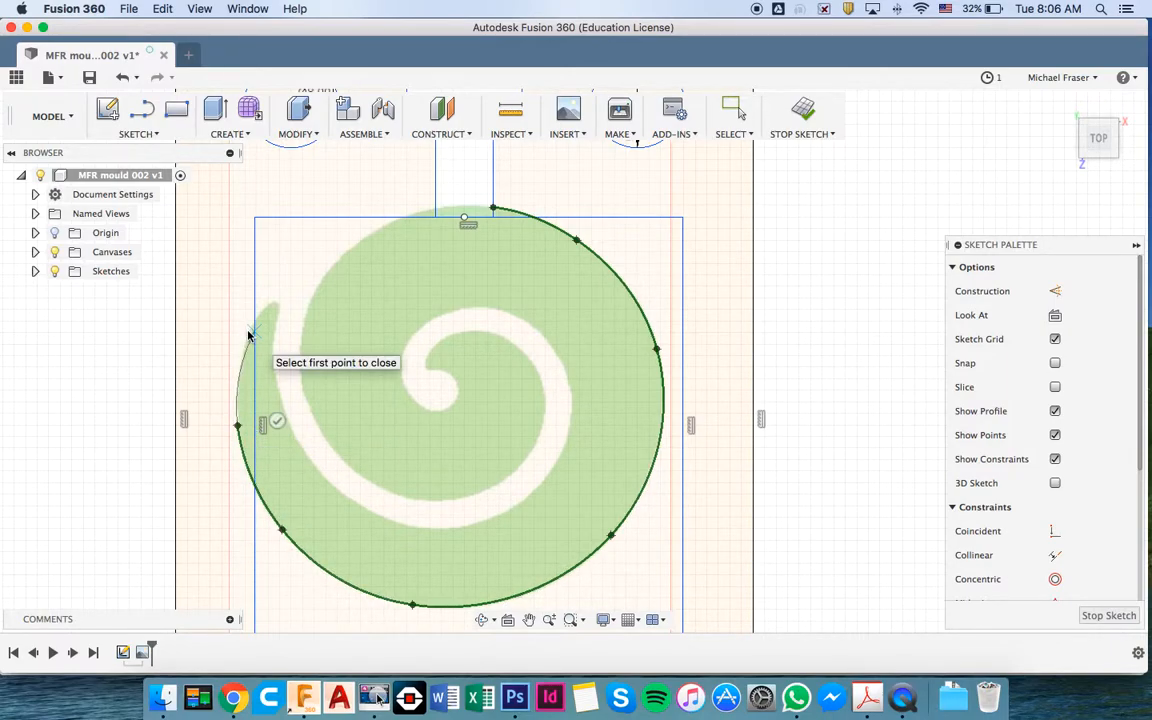
# - Continue the spline around the koru's pointed outer tip and onto the start of the white spiral's outer edge
pyautogui.click(263, 313)
pyautogui.scroll(10, 263, 313)
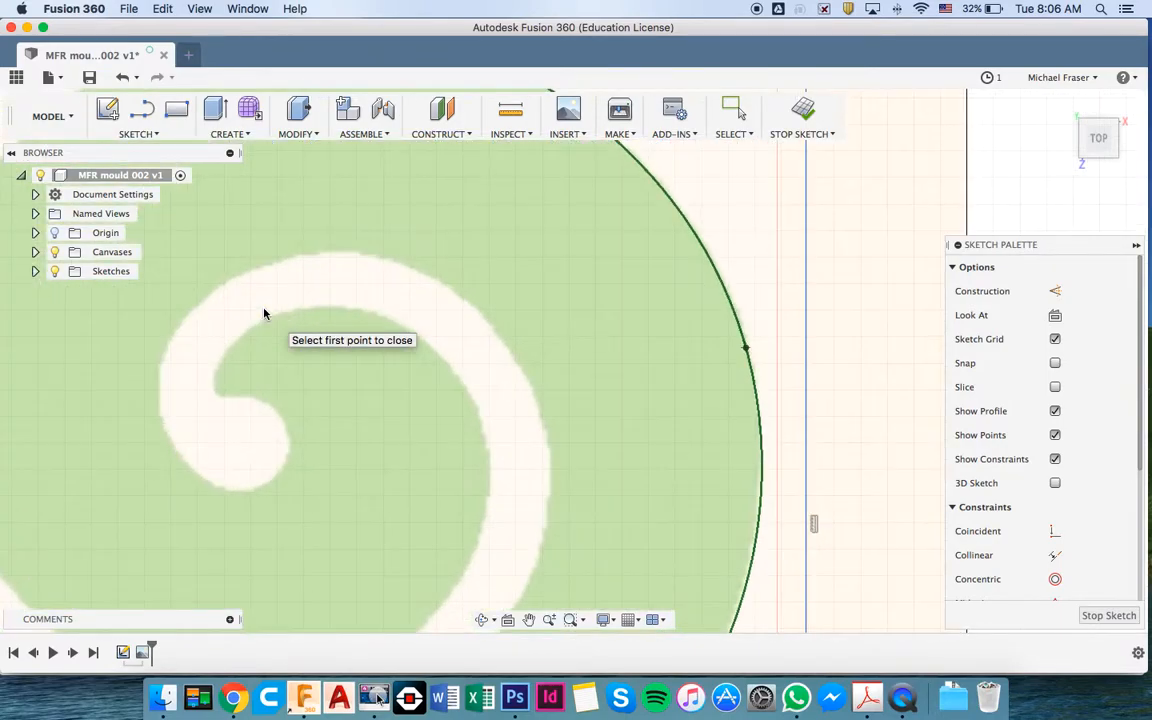
pyautogui.hscroll(-6, 264, 310)
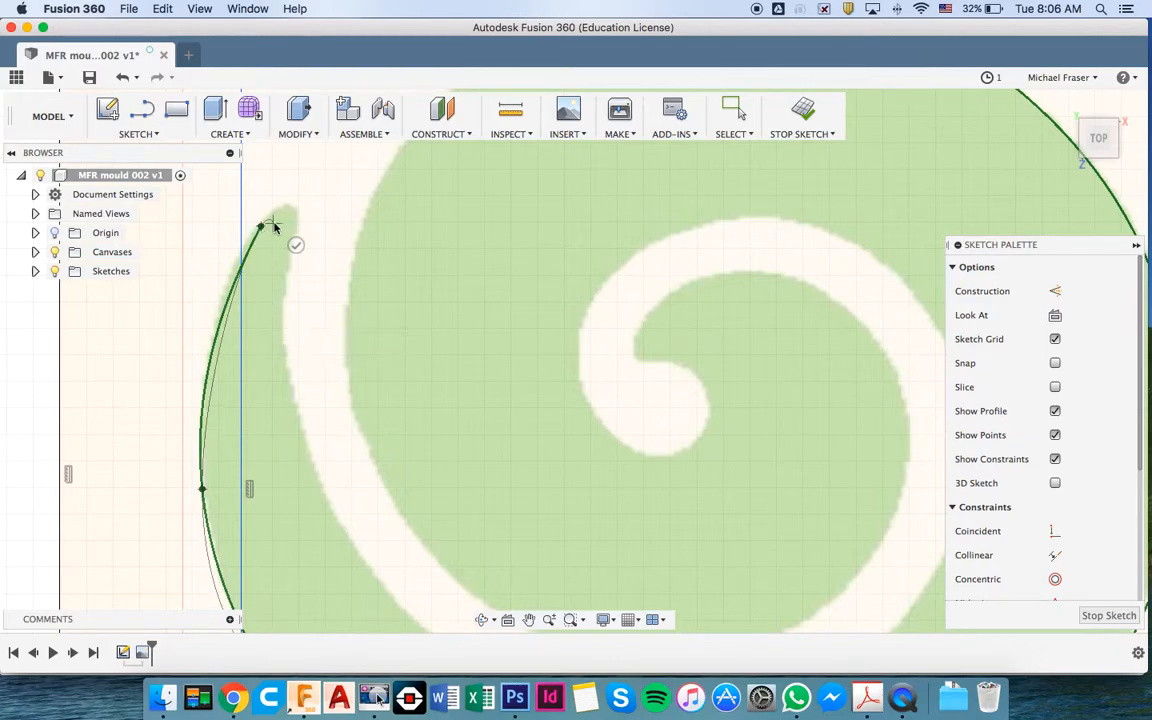
pyautogui.click(275, 210)
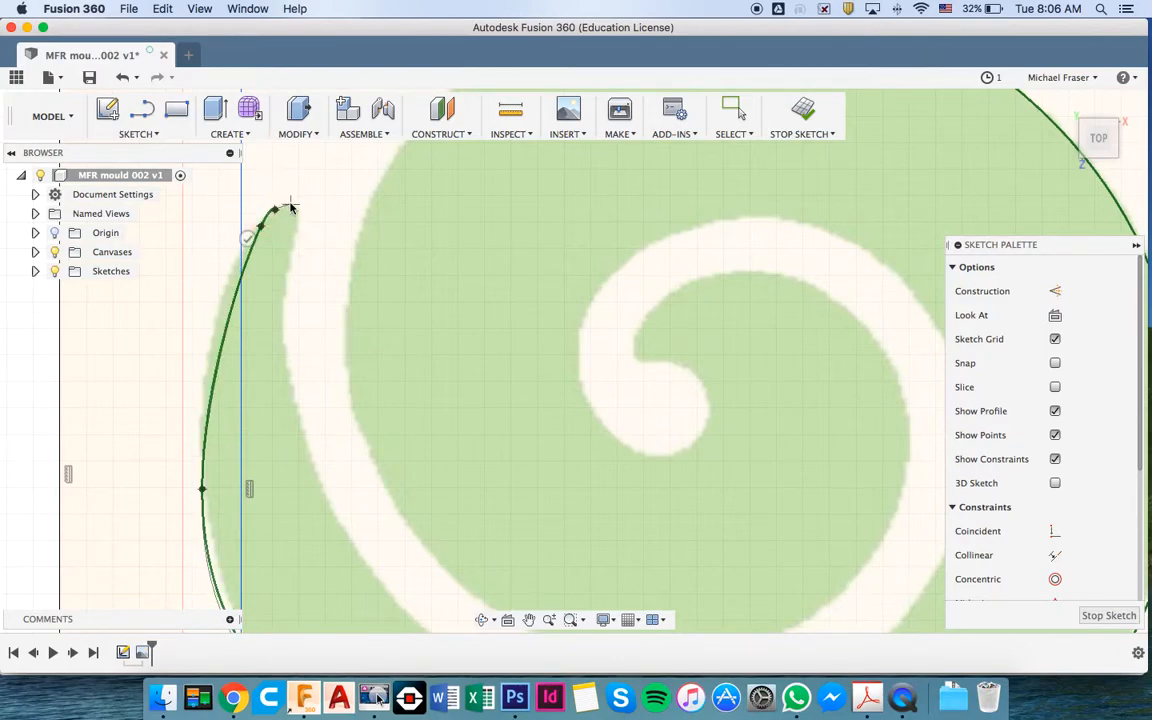
pyautogui.click(290, 206)
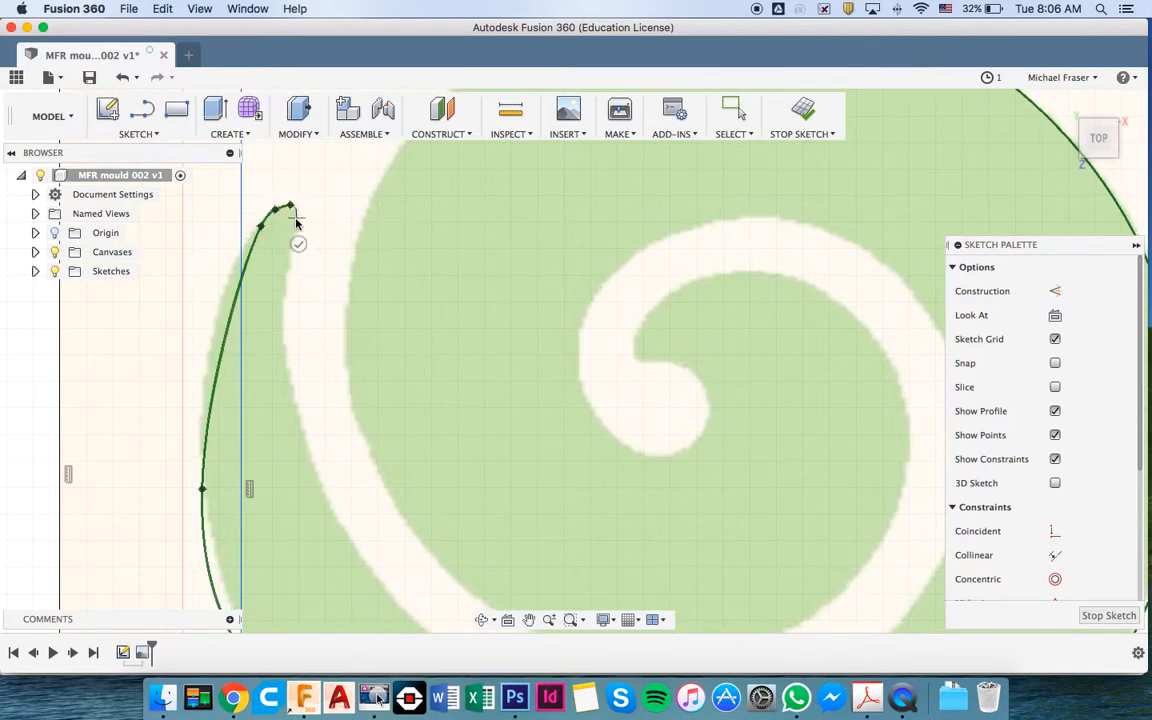
pyautogui.click(296, 219)
pyautogui.click(284, 278)
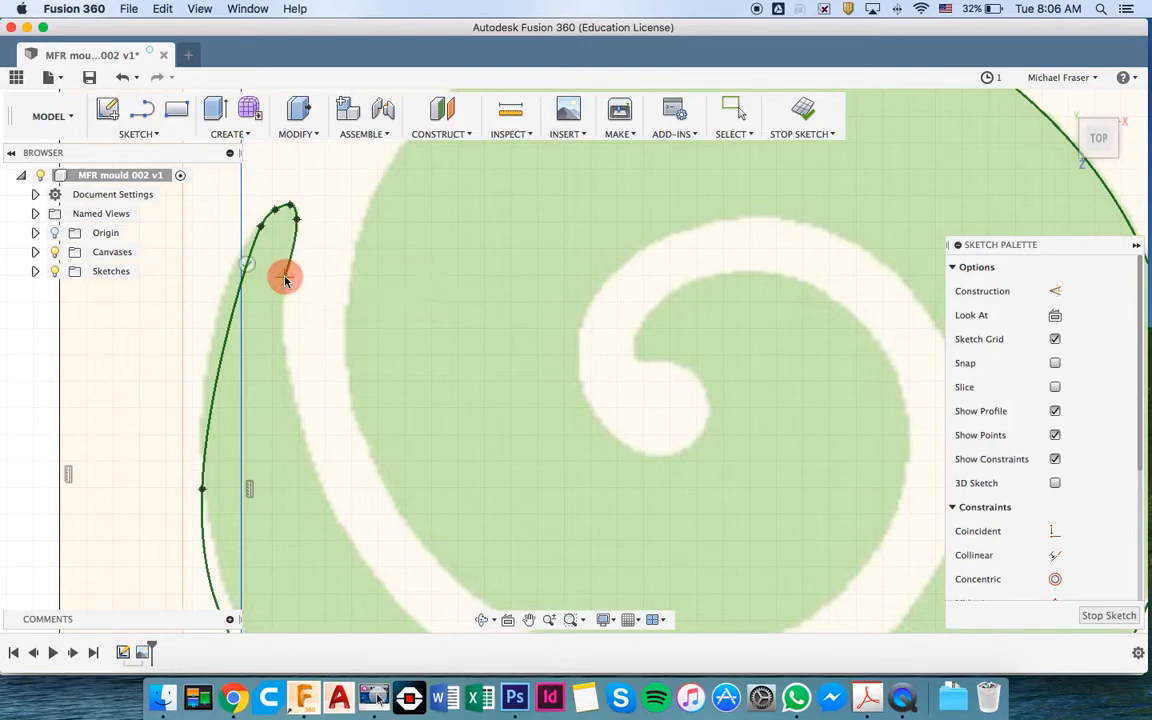
# - Trace the spline along the white spiral's outer edge, inward as far as the rounded end at the koru's centre
pyautogui.click(335, 525)
pyautogui.scroll(-5, 337, 528)
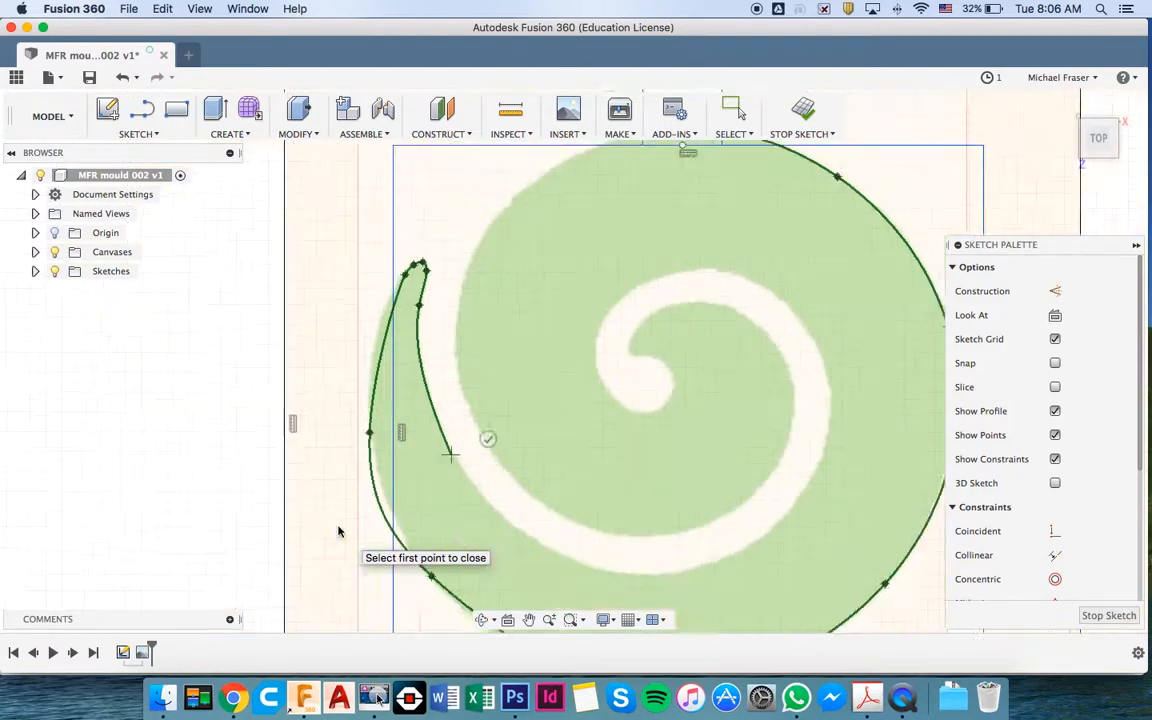
pyautogui.click(586, 503)
pyautogui.click(708, 501)
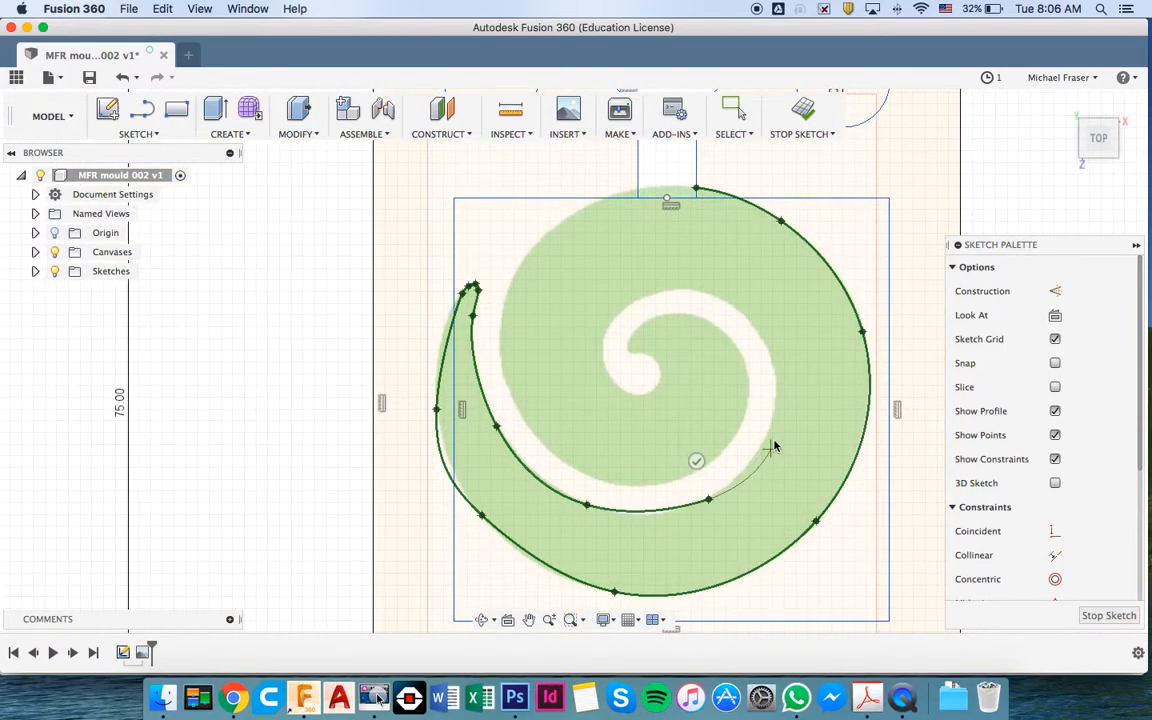
pyautogui.click(770, 425)
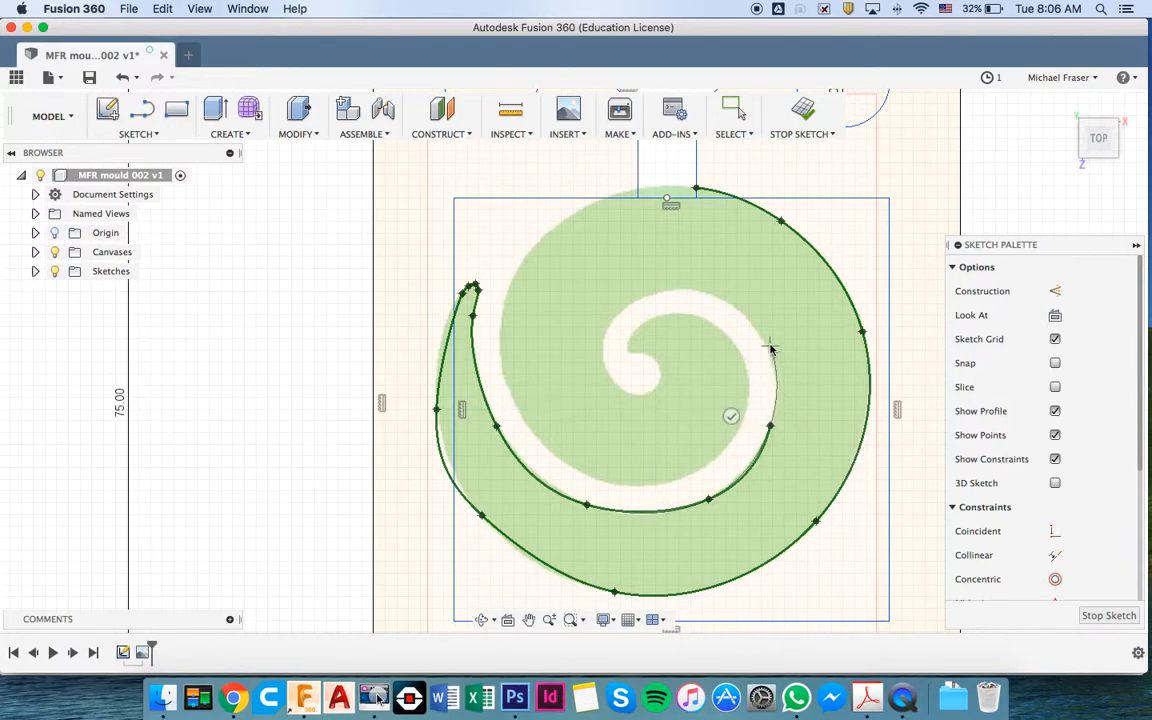
pyautogui.click(766, 347)
pyautogui.click(705, 295)
pyautogui.click(637, 300)
pyautogui.click(601, 345)
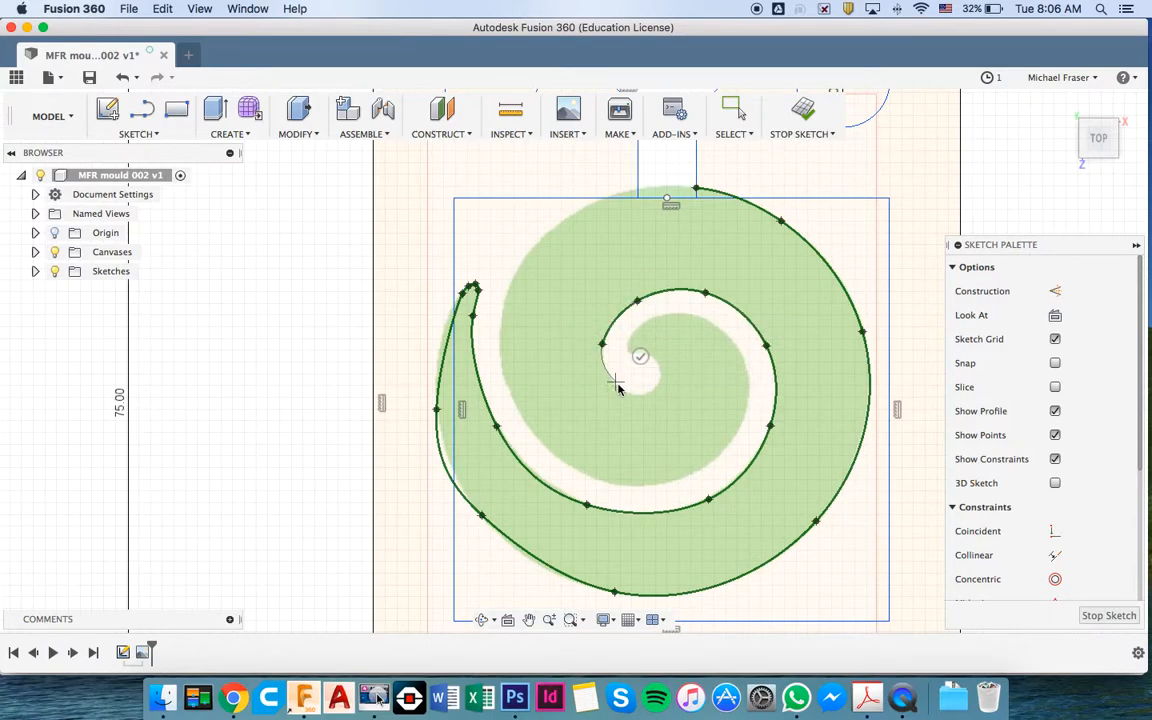
# - Carry the spline around the white spiral's rounded centre end and through the small hook onto its inner edge
pyautogui.click(621, 388)
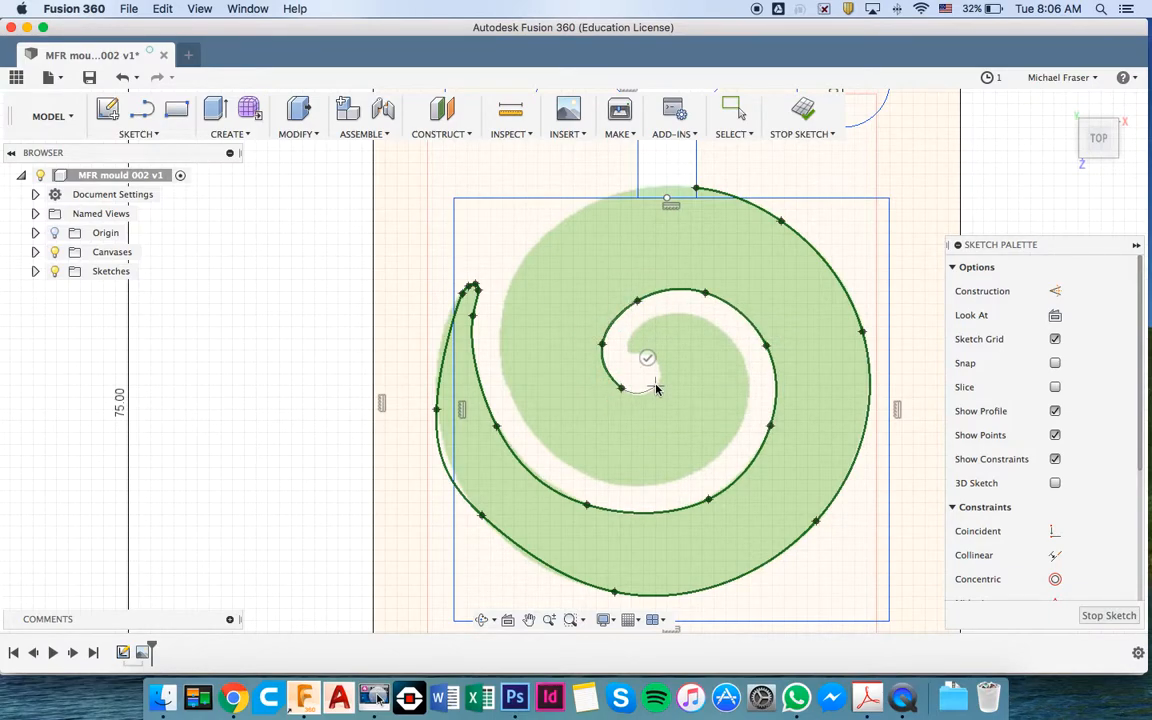
pyautogui.click(656, 386)
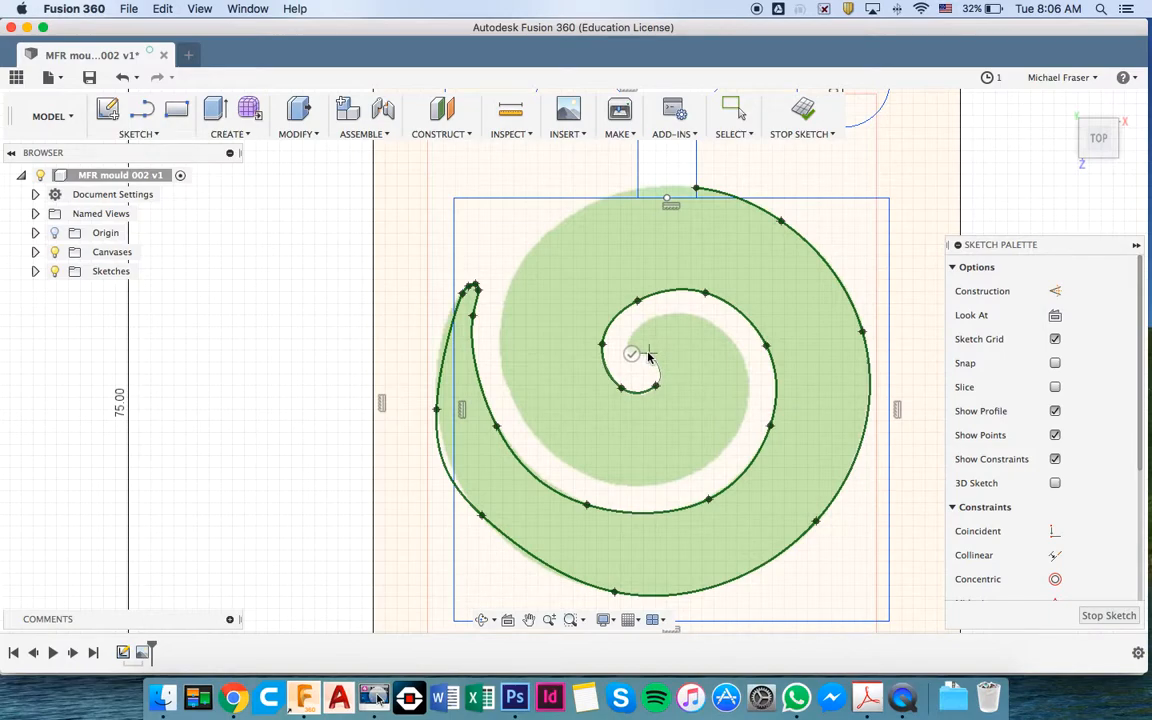
pyautogui.scroll(5, 648, 357)
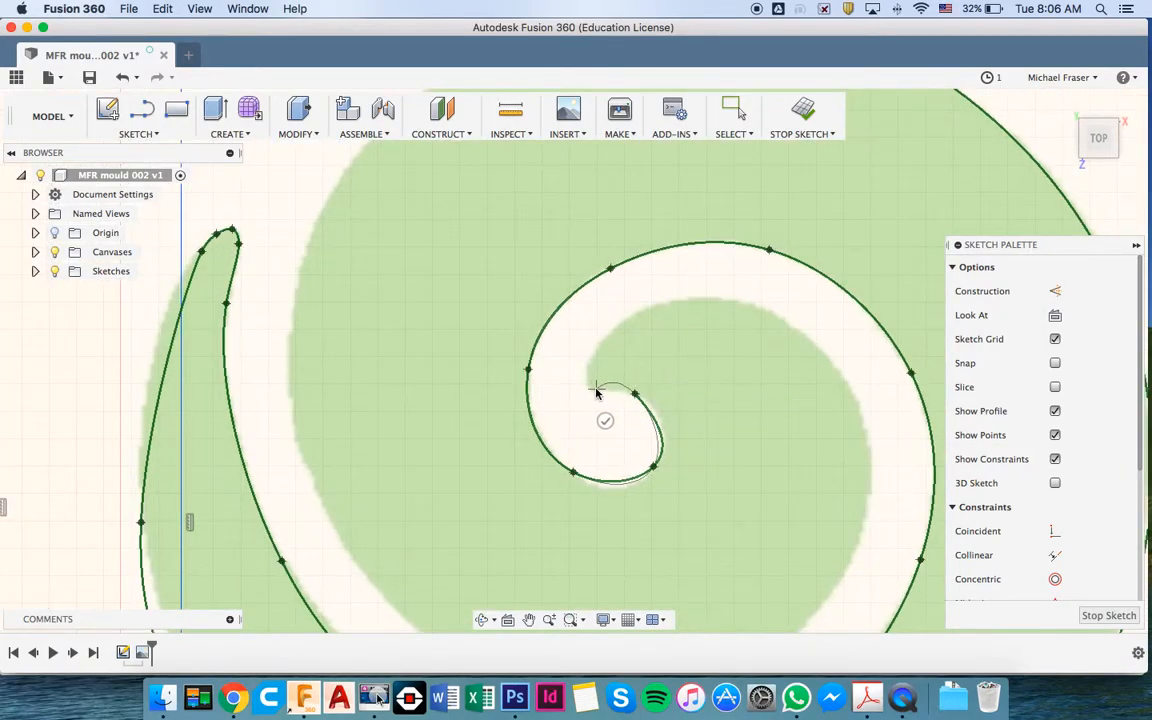
pyautogui.click(613, 388)
pyautogui.click(600, 390)
pyautogui.click(587, 380)
pyautogui.click(594, 351)
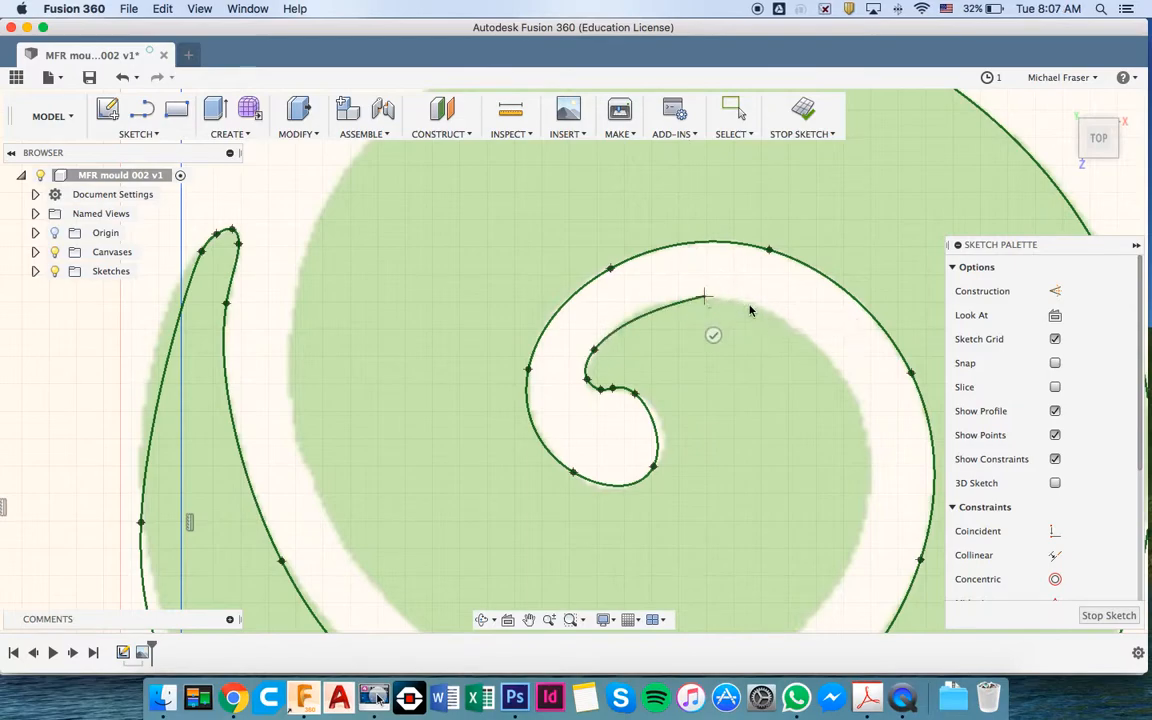
# - Trace the spline back outward along the white spiral's inner edge to the koru's left side
pyautogui.click(849, 392)
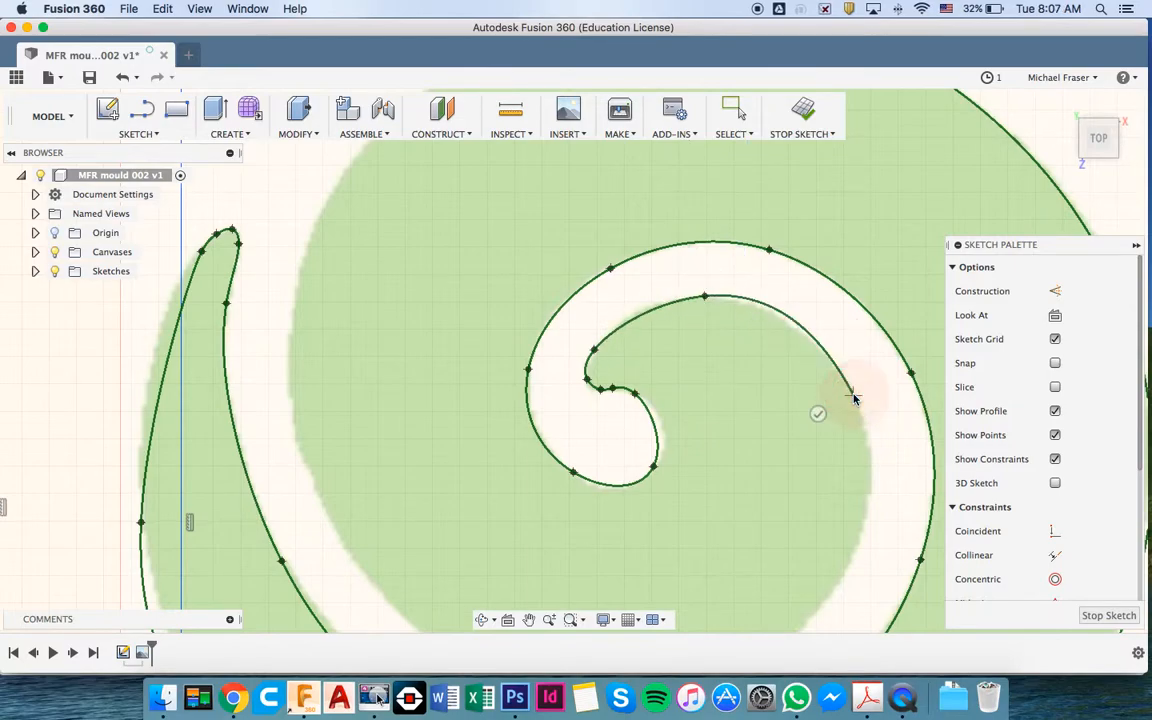
pyautogui.scroll(-2, 851, 395)
pyautogui.scroll(-3, 855, 399)
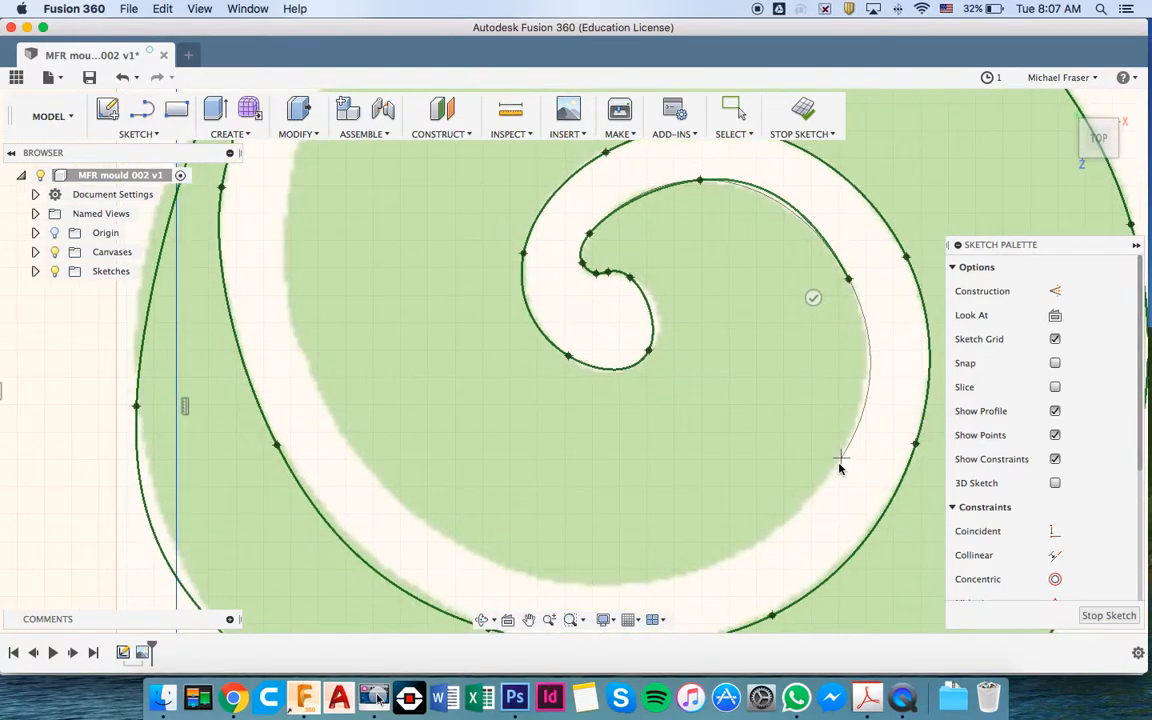
pyautogui.click(820, 489)
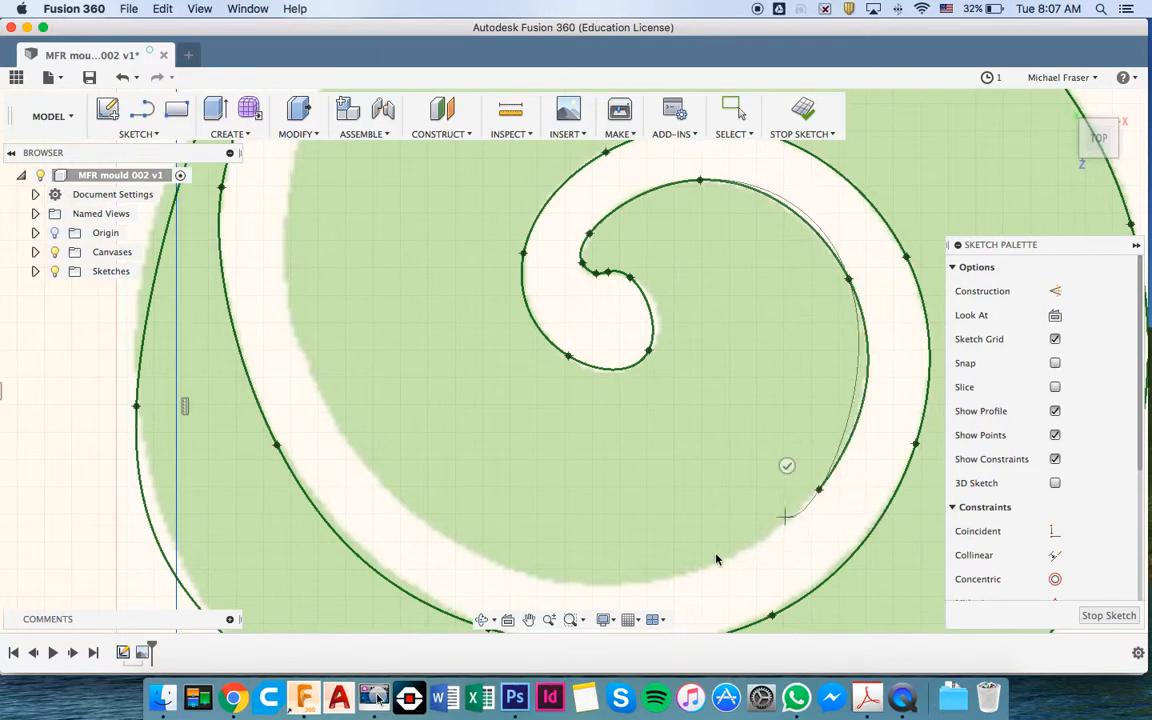
pyautogui.click(611, 583)
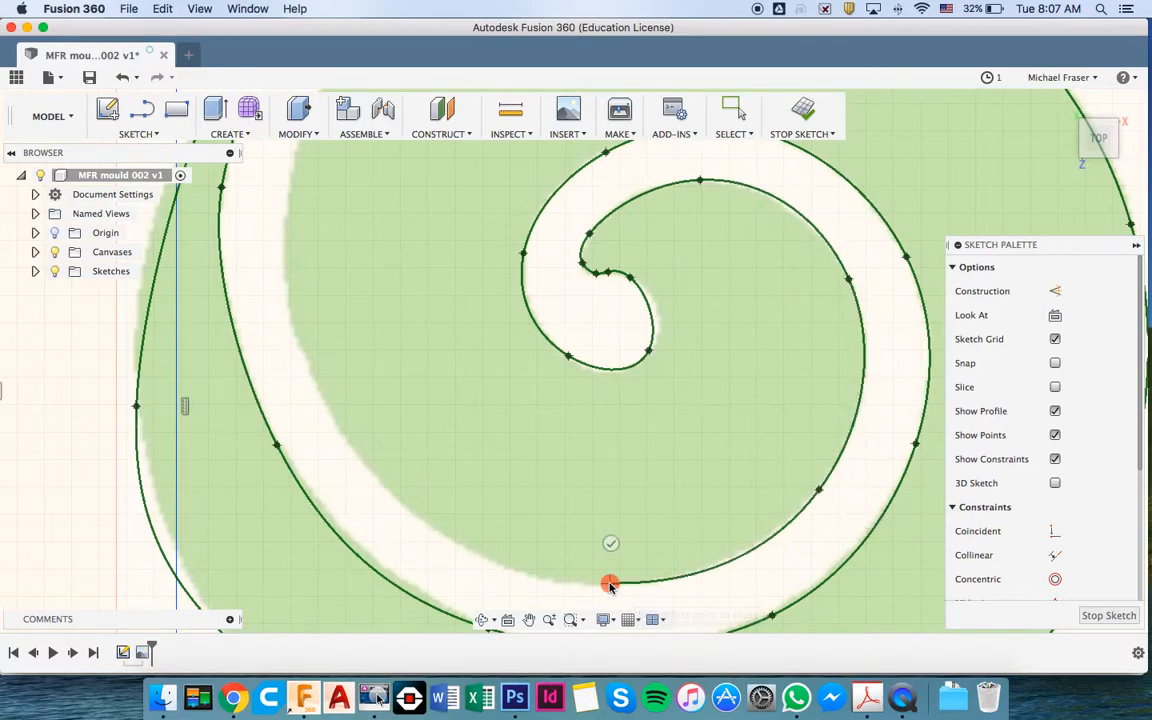
pyautogui.click(393, 496)
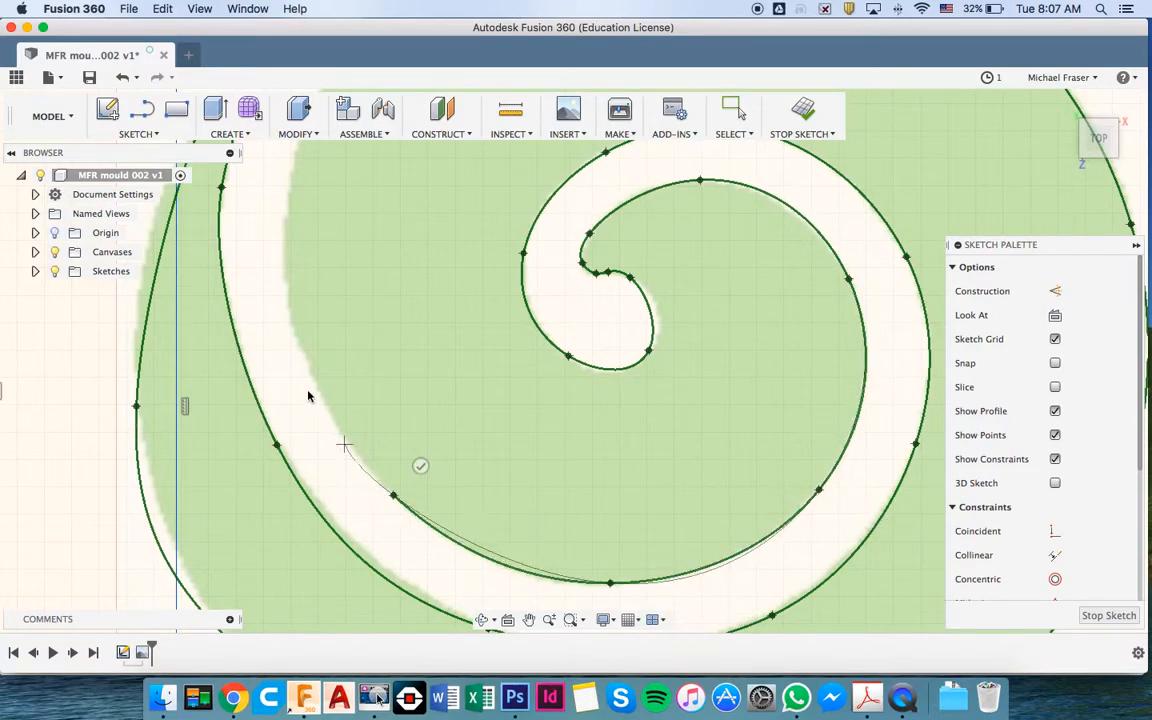
pyautogui.click(290, 305)
# - Follow the koru's upper-left edge to the pouring channel's left edge and finish the spline there, leaving it open across the channel
pyautogui.scroll(5, 290, 305)
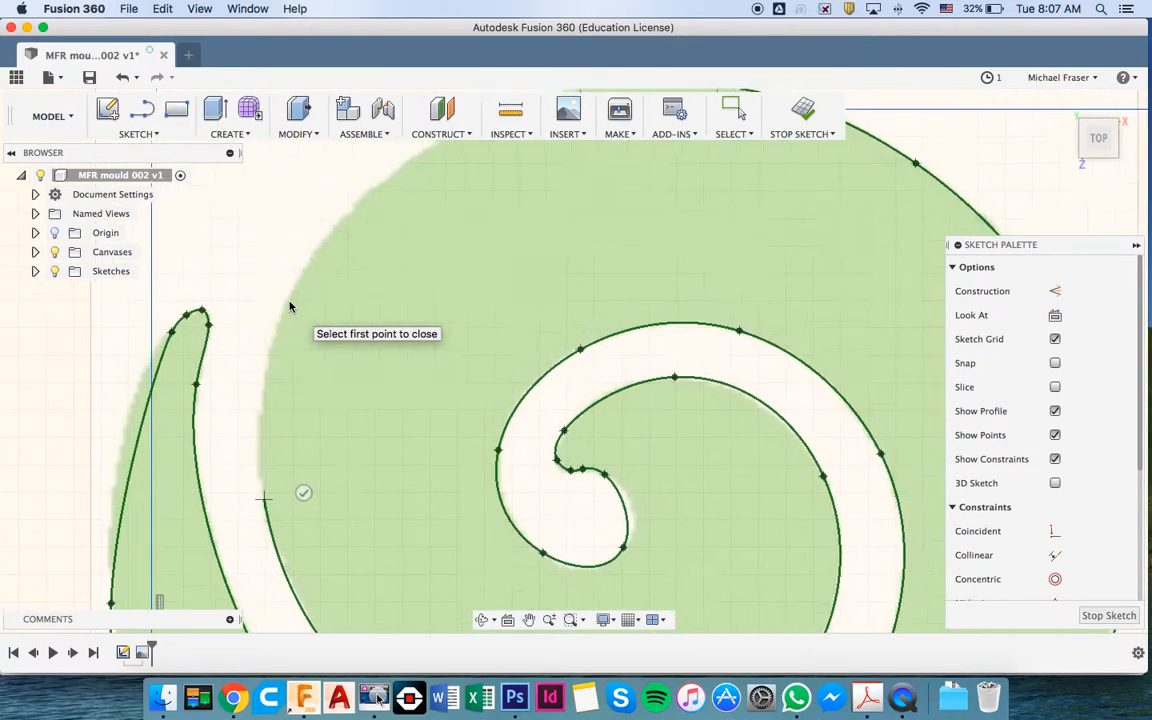
pyautogui.click(354, 209)
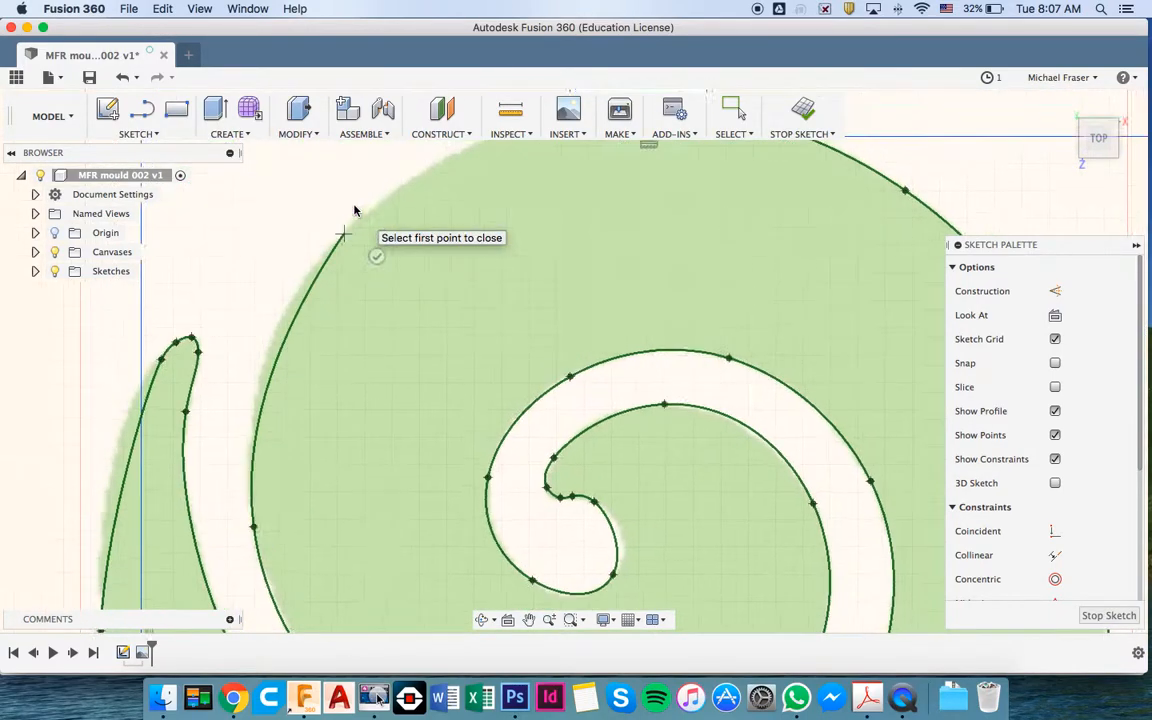
pyautogui.scroll(1, 354, 211)
pyautogui.scroll(2, 352, 296)
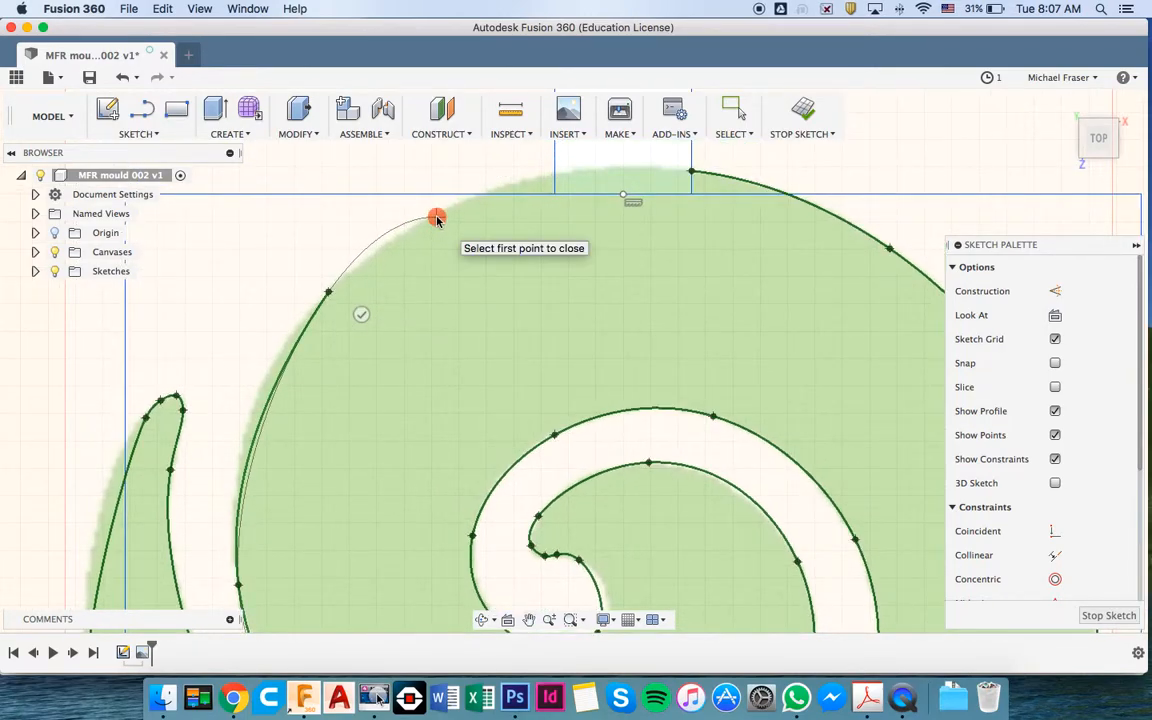
pyautogui.click(436, 217)
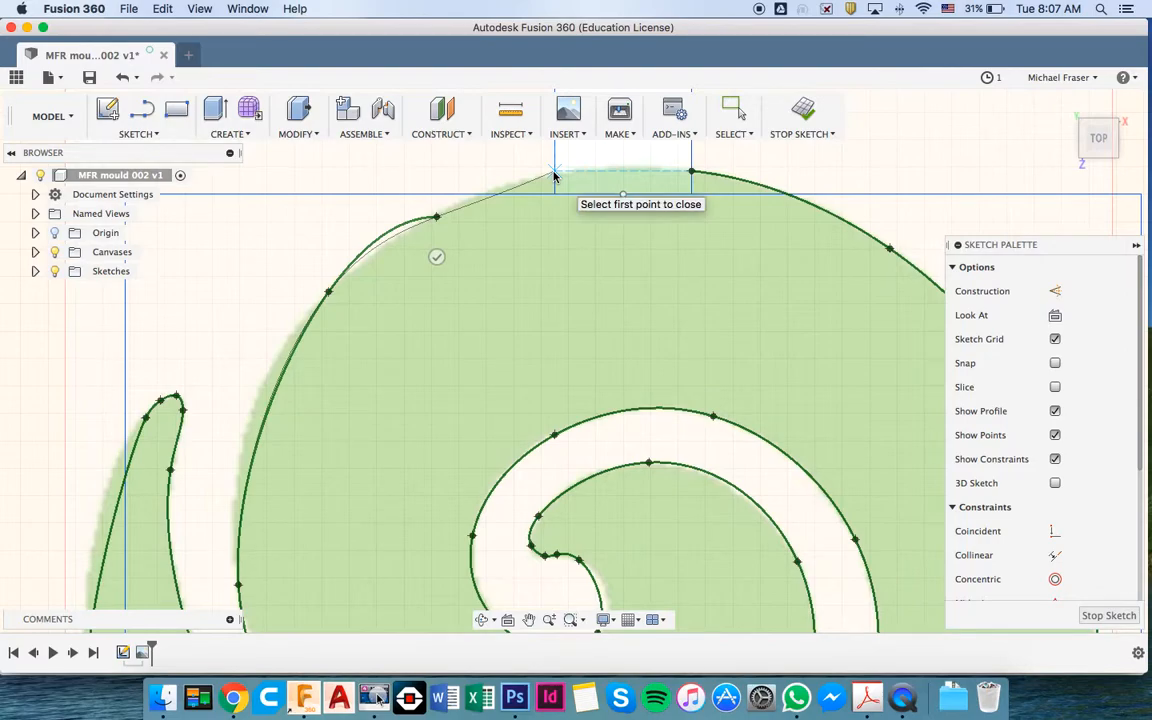
pyautogui.click(555, 175)
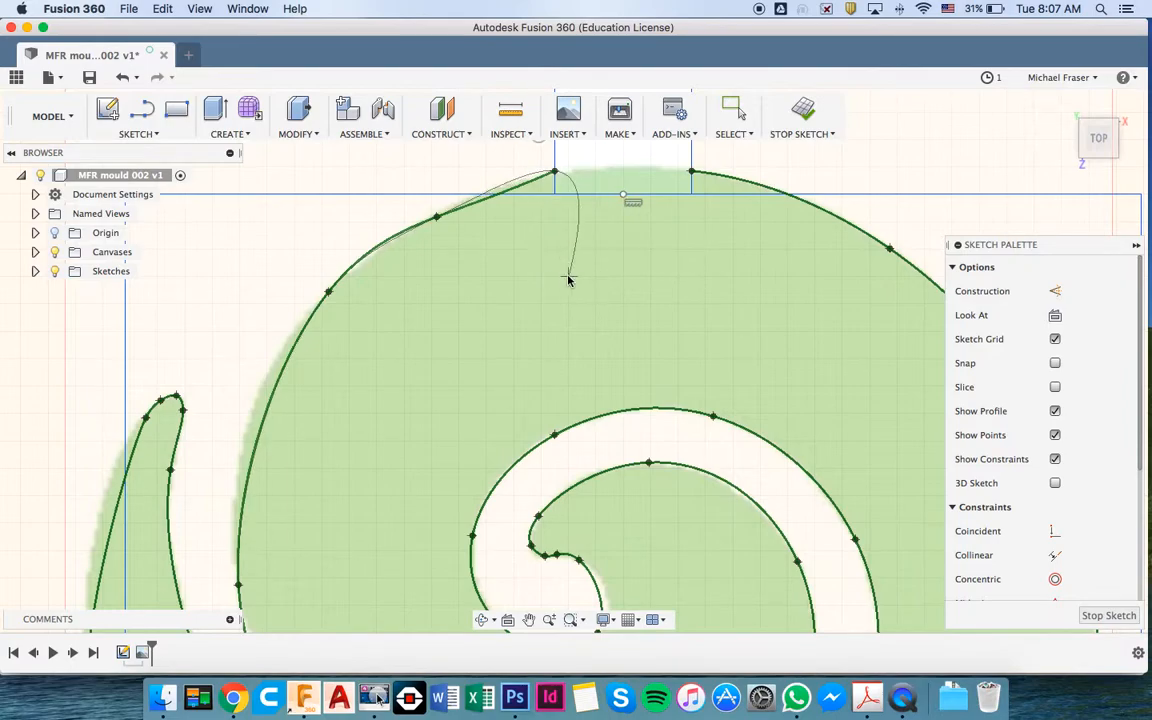
pyautogui.press('Return')
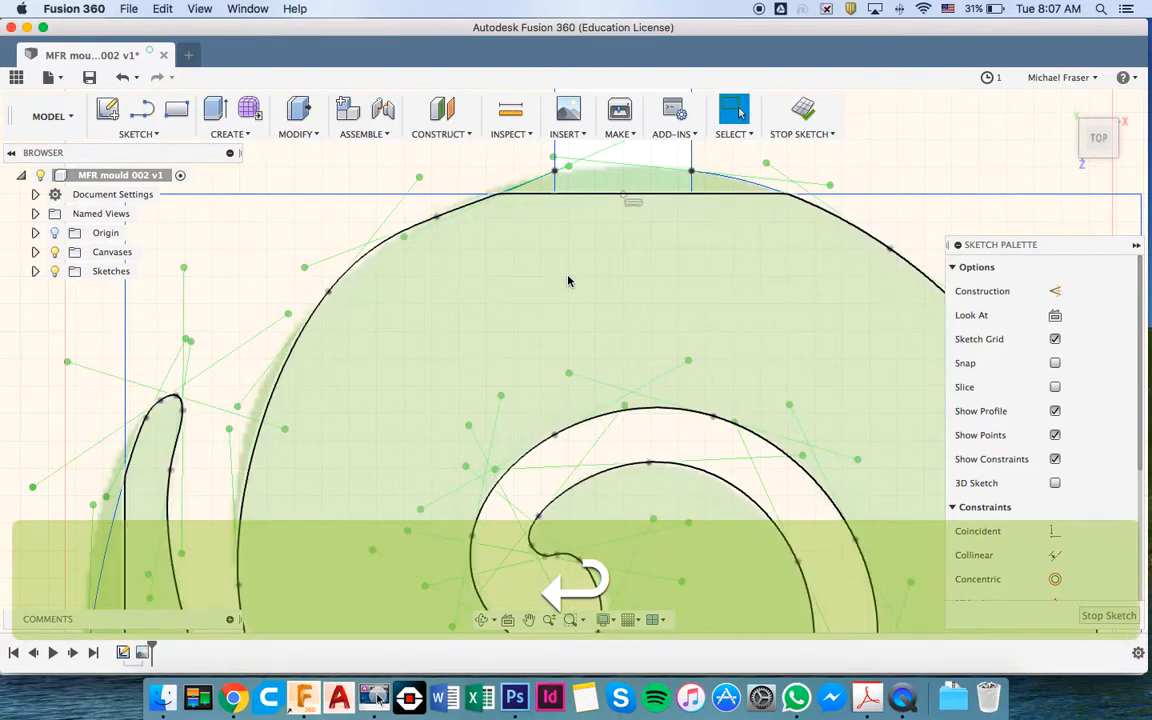
# - Adjust the spline's tangent handles at the pouring channel's left edge and the koru's upper-left edge to match the image outline
pyautogui.click(401, 240)
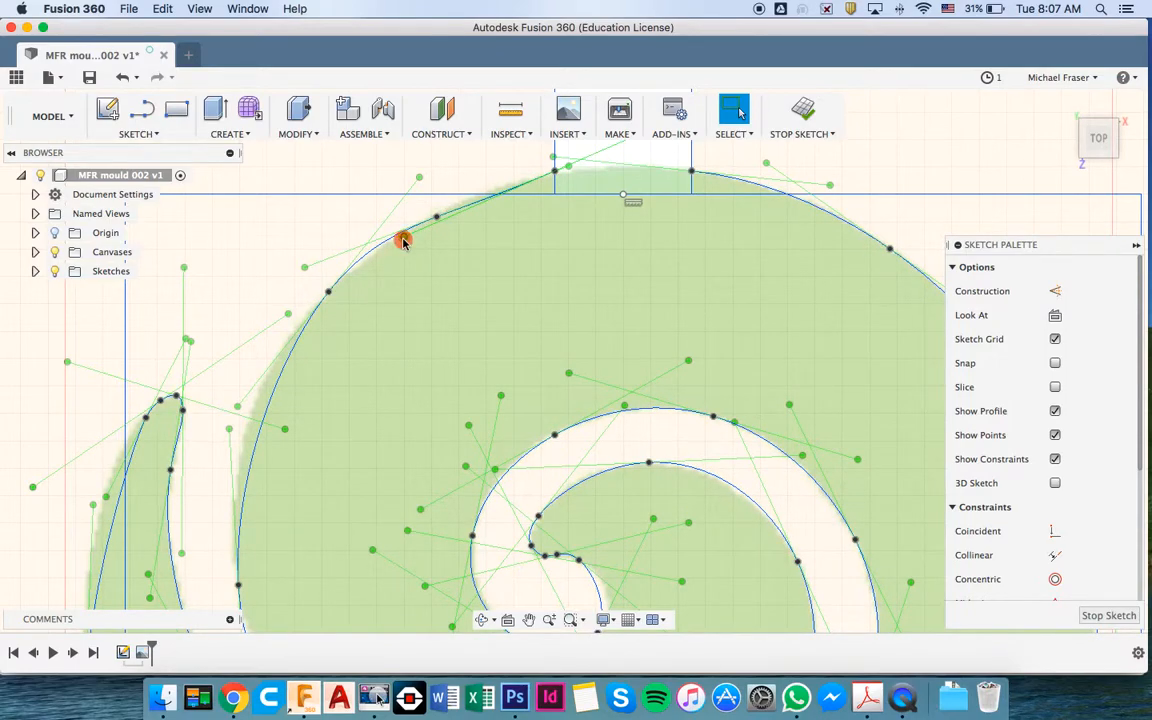
pyautogui.moveTo(401, 238); pyautogui.dragTo(387, 215)
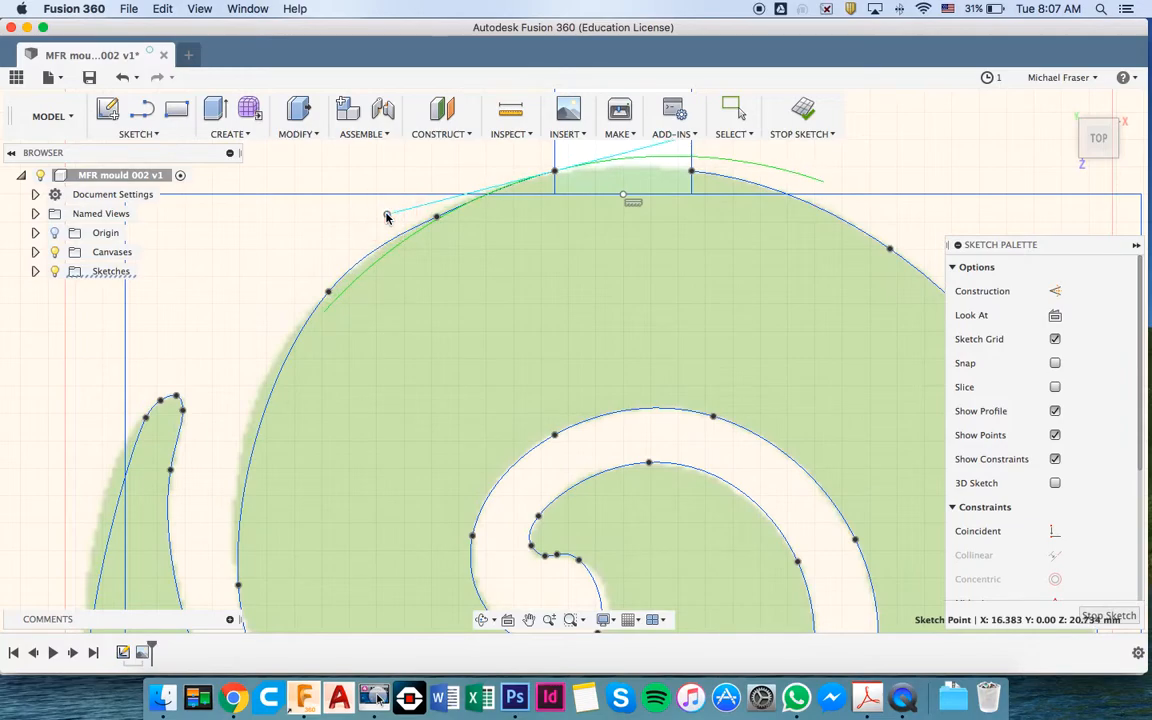
pyautogui.click(328, 293)
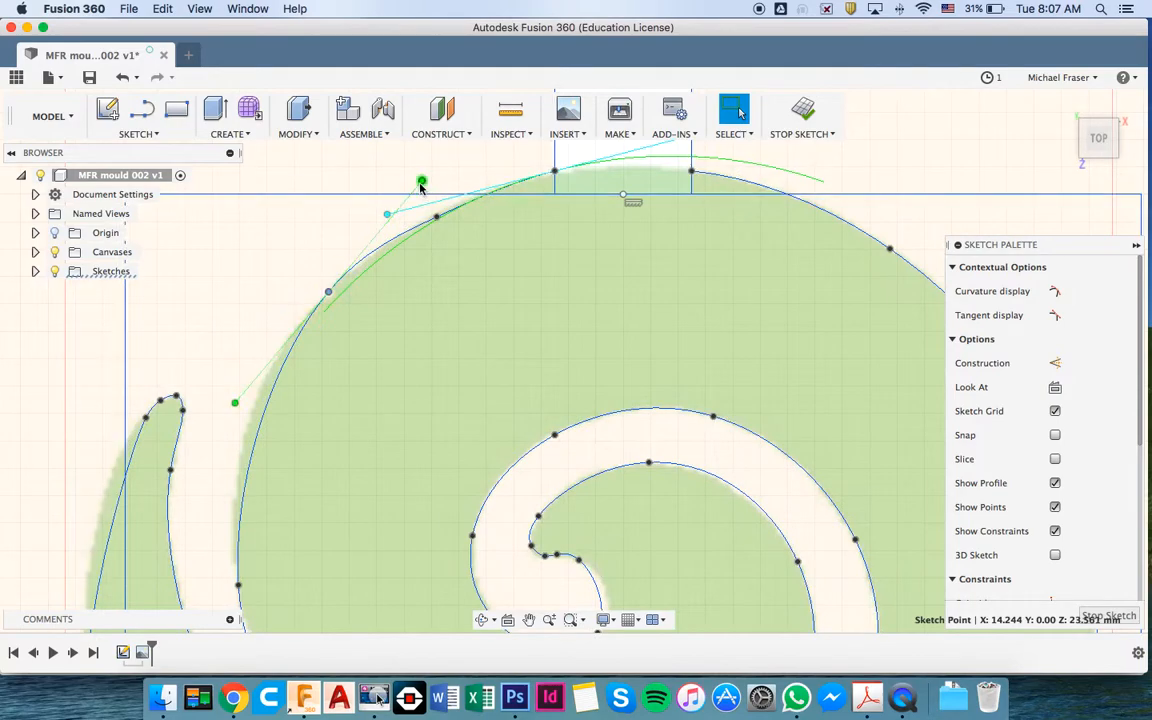
pyautogui.moveTo(420, 183); pyautogui.dragTo(431, 185)
# - Adjust the tangent handle of the outermost point on the koru's left side so the spline follows the image edge
pyautogui.hscroll(2, 608, 294)
pyautogui.scroll(-2, 608, 294)
pyautogui.scroll(-3, 608, 294)
pyautogui.hscroll(3, 608, 294)
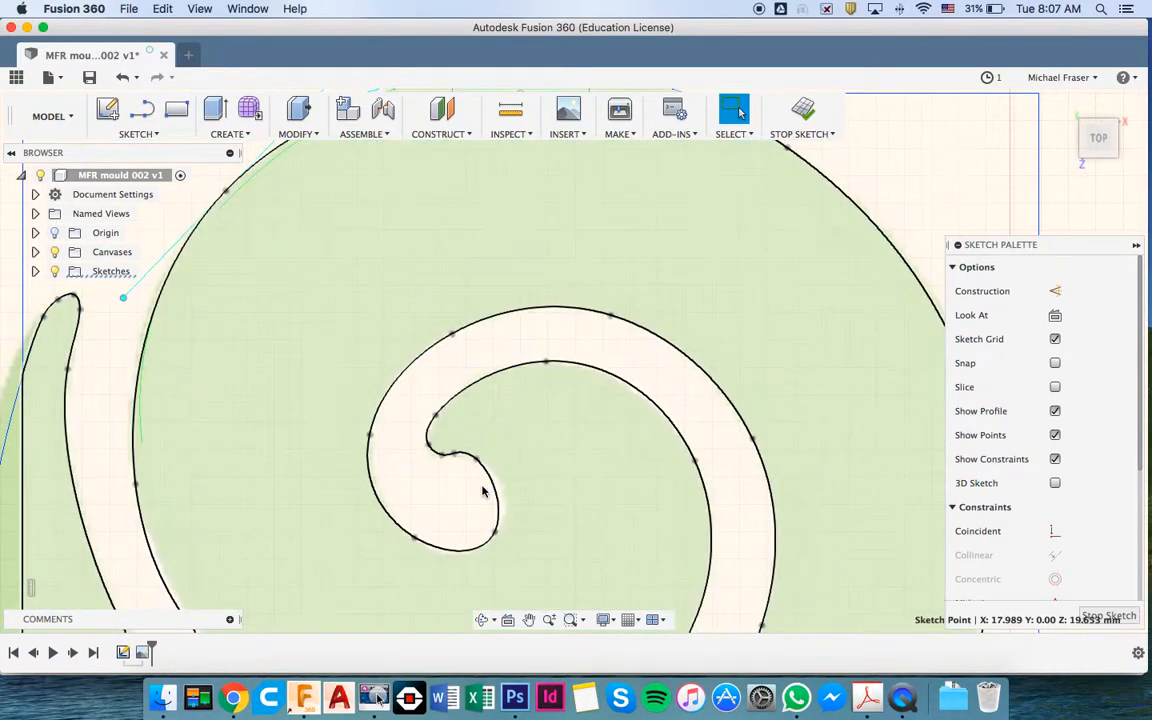
pyautogui.scroll(-4, 482, 491)
pyautogui.hscroll(-5, 482, 491)
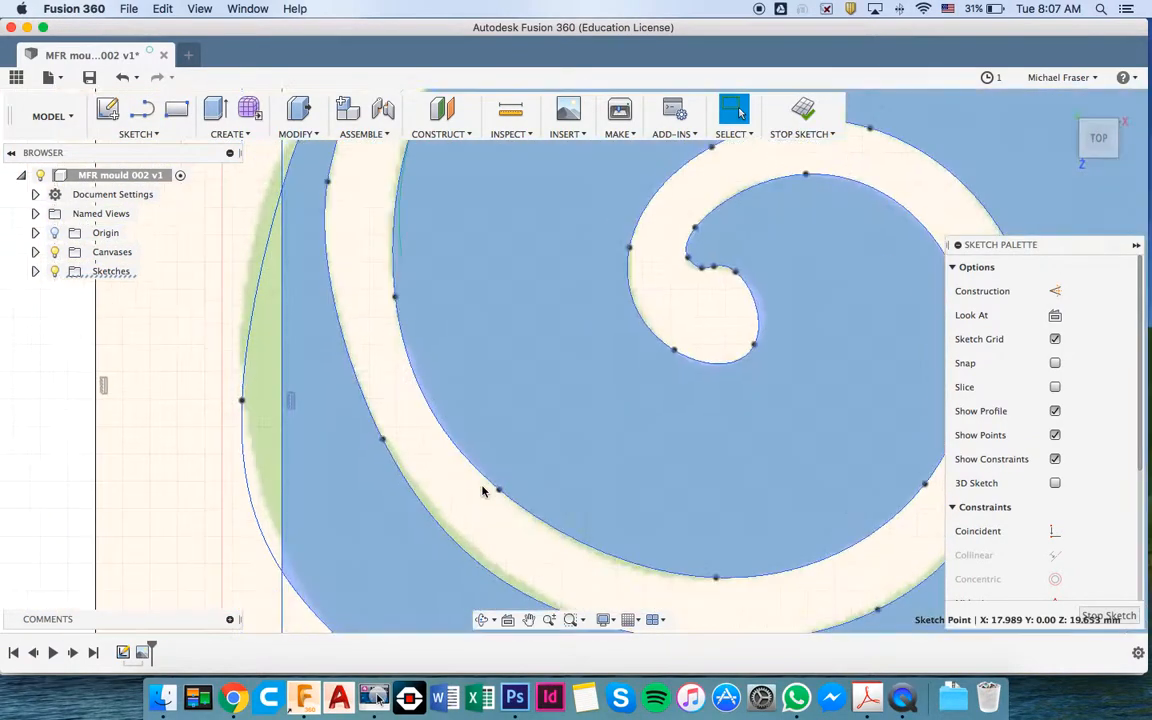
pyautogui.scroll(-2, 482, 491)
pyautogui.hscroll(-1, 482, 491)
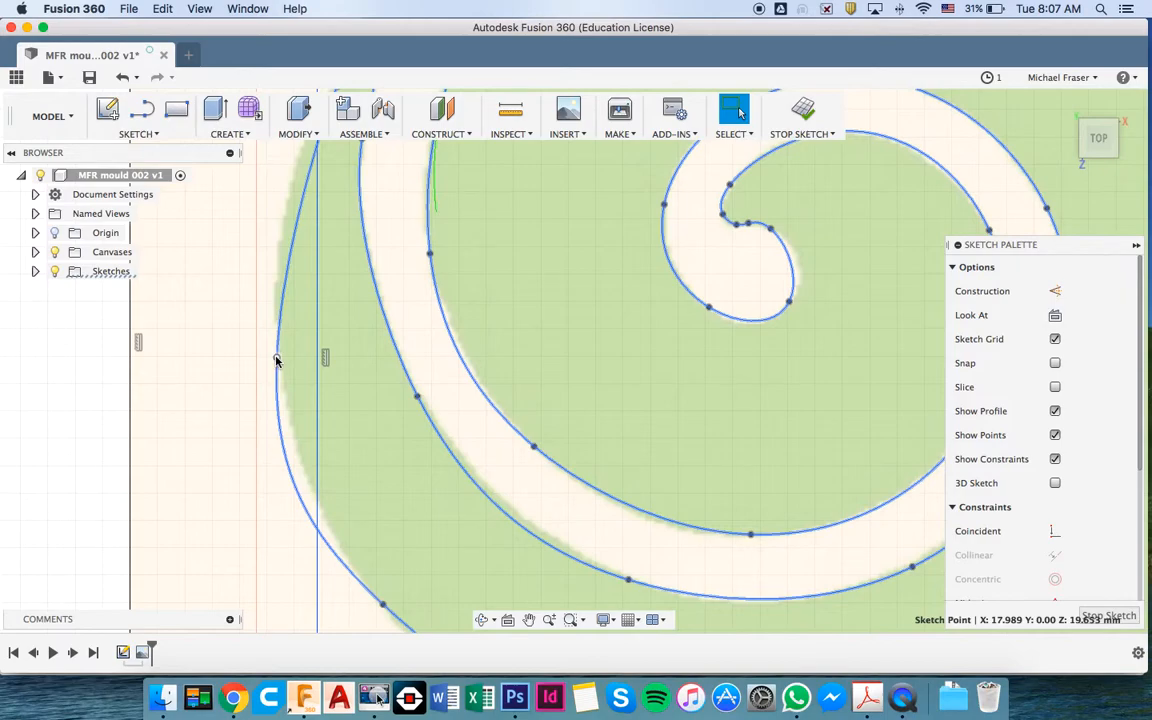
pyautogui.click(276, 360)
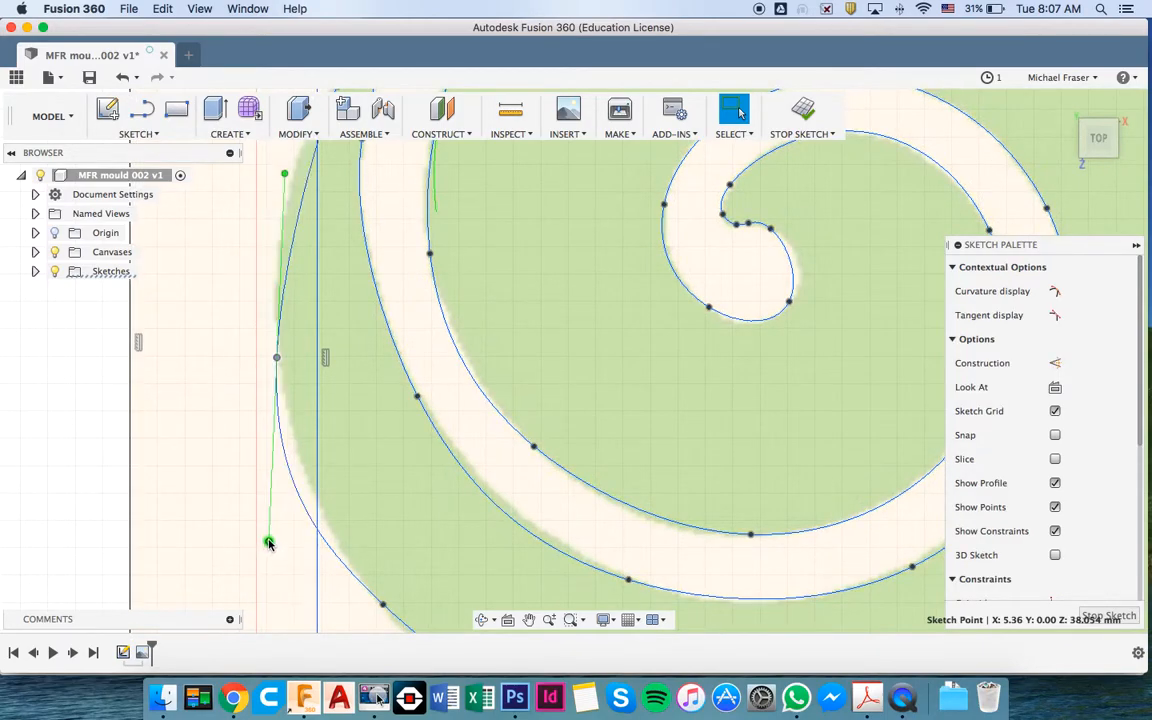
pyautogui.moveTo(271, 541); pyautogui.dragTo(292, 540)
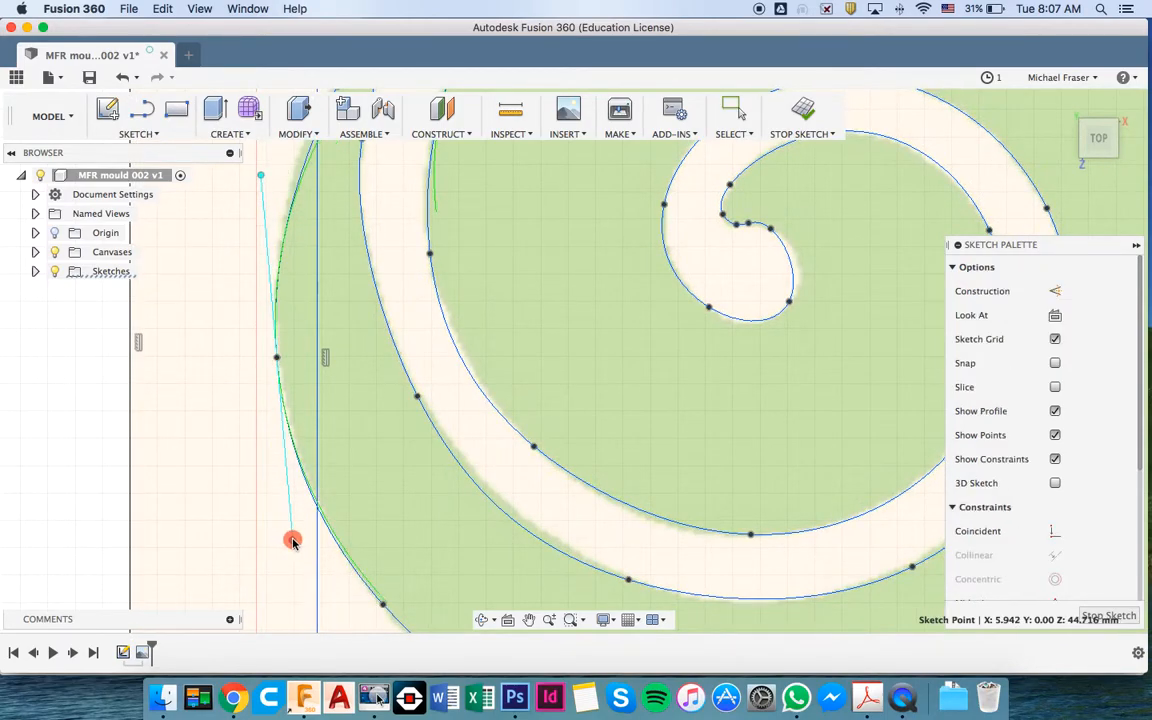
# - Examine the traced spline against the koru image along the tail, the lower edges and the central spiral
pyautogui.scroll(5, 340, 411)
pyautogui.hscroll(1, 340, 411)
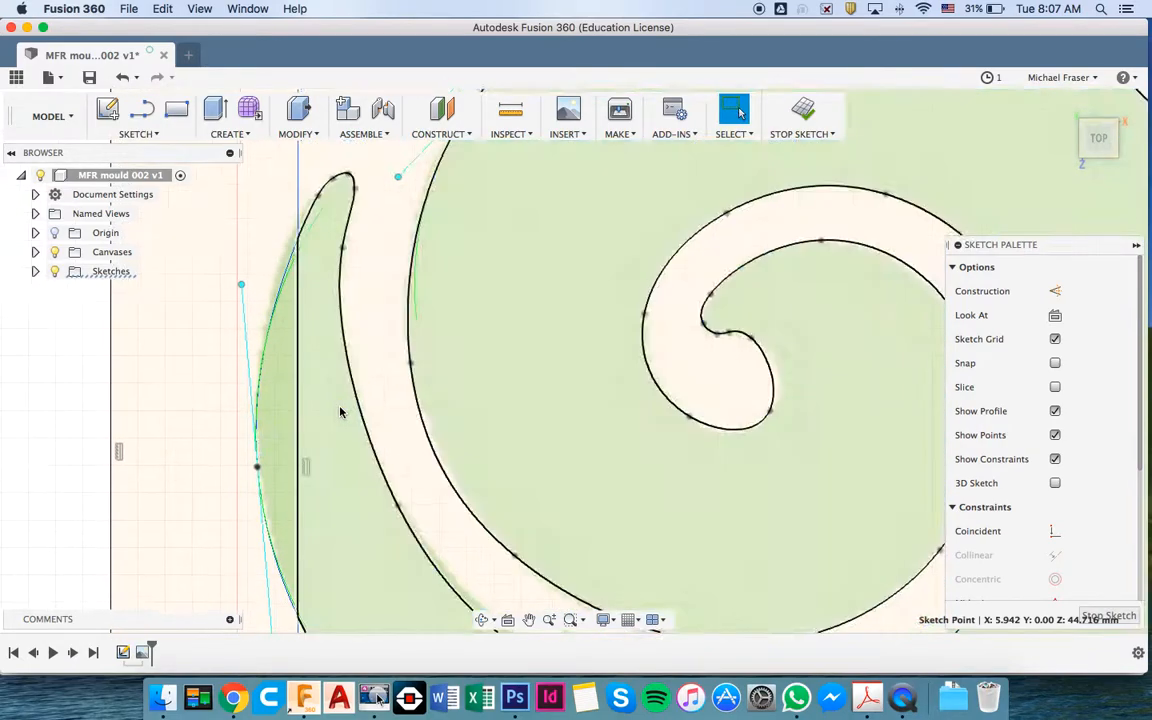
pyautogui.scroll(10, 340, 411)
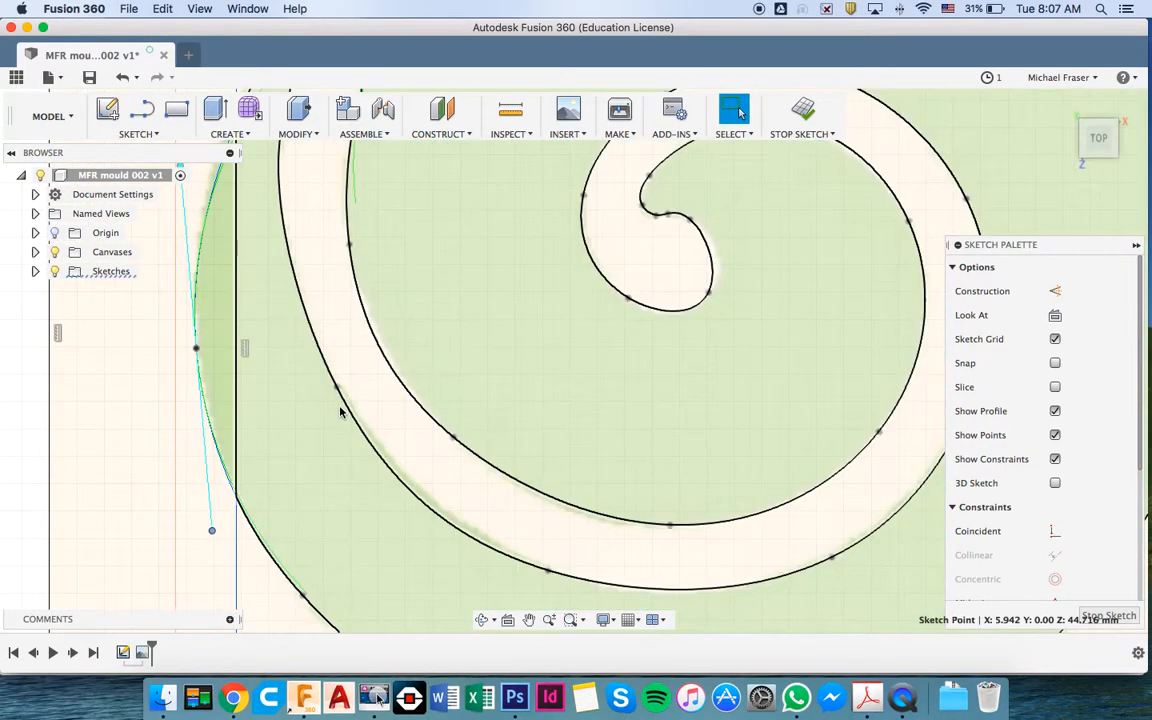
pyautogui.scroll(-3, 340, 411)
pyautogui.hscroll(2, 340, 411)
pyautogui.scroll(8, 643, 431)
pyautogui.hscroll(2, 643, 431)
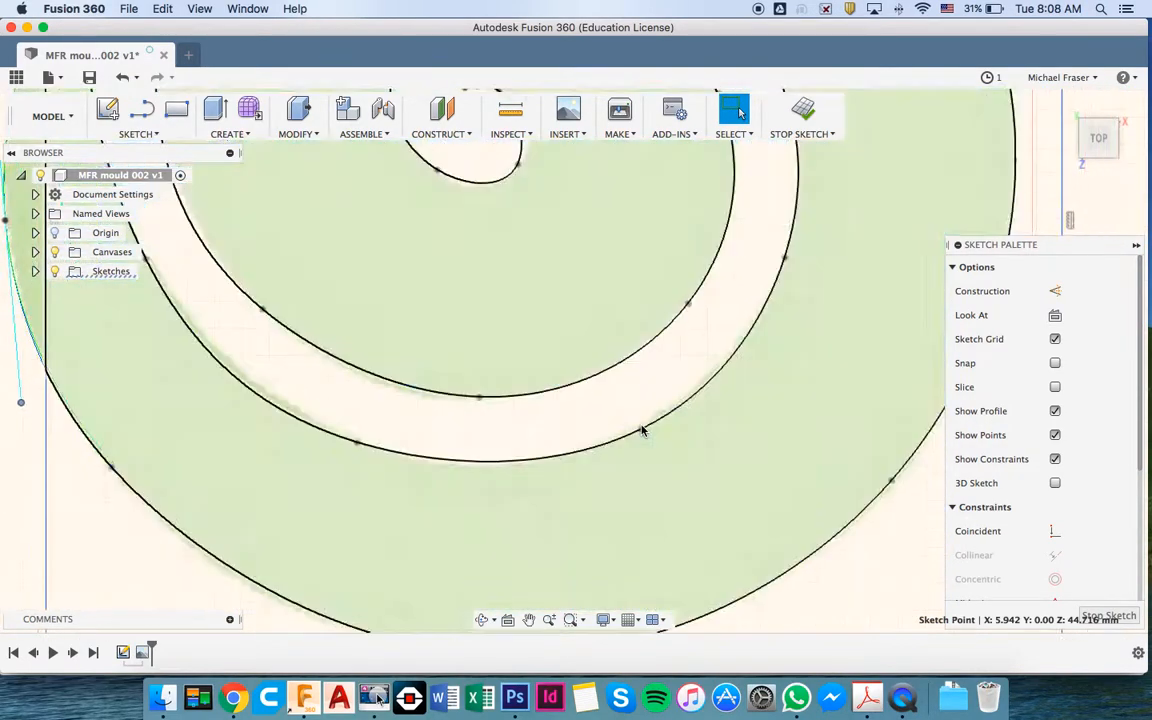
pyautogui.scroll(5, 643, 431)
pyautogui.hscroll(-1, 643, 431)
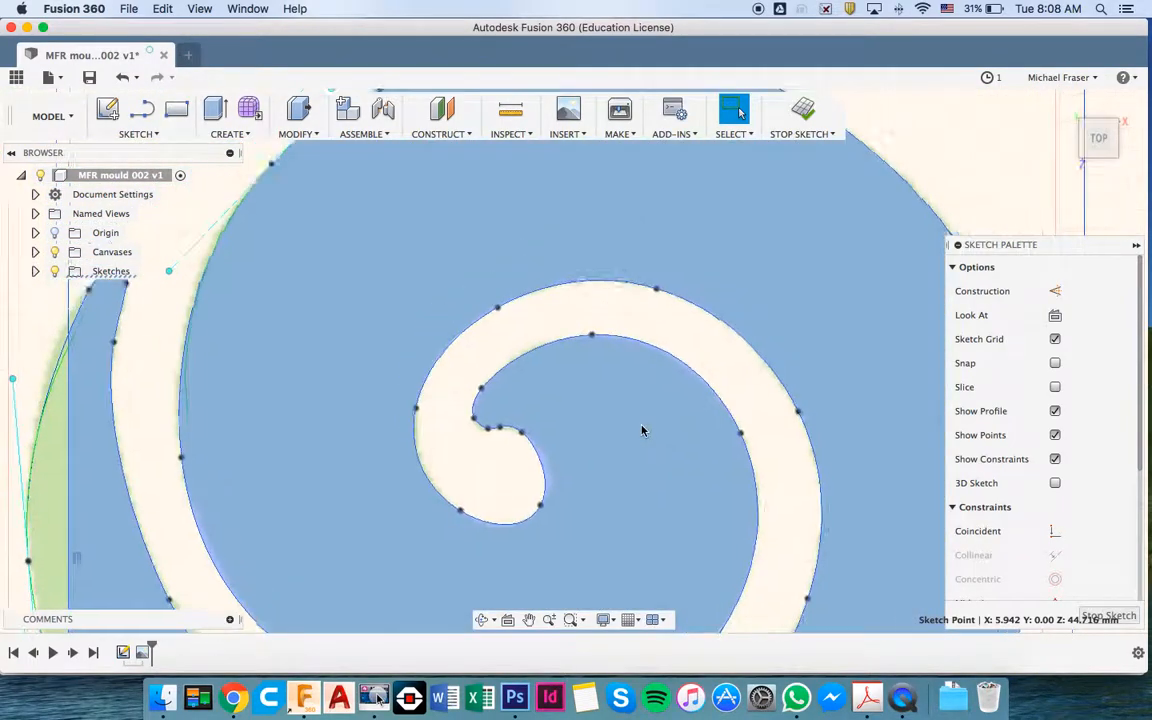
pyautogui.scroll(-10, 642, 434)
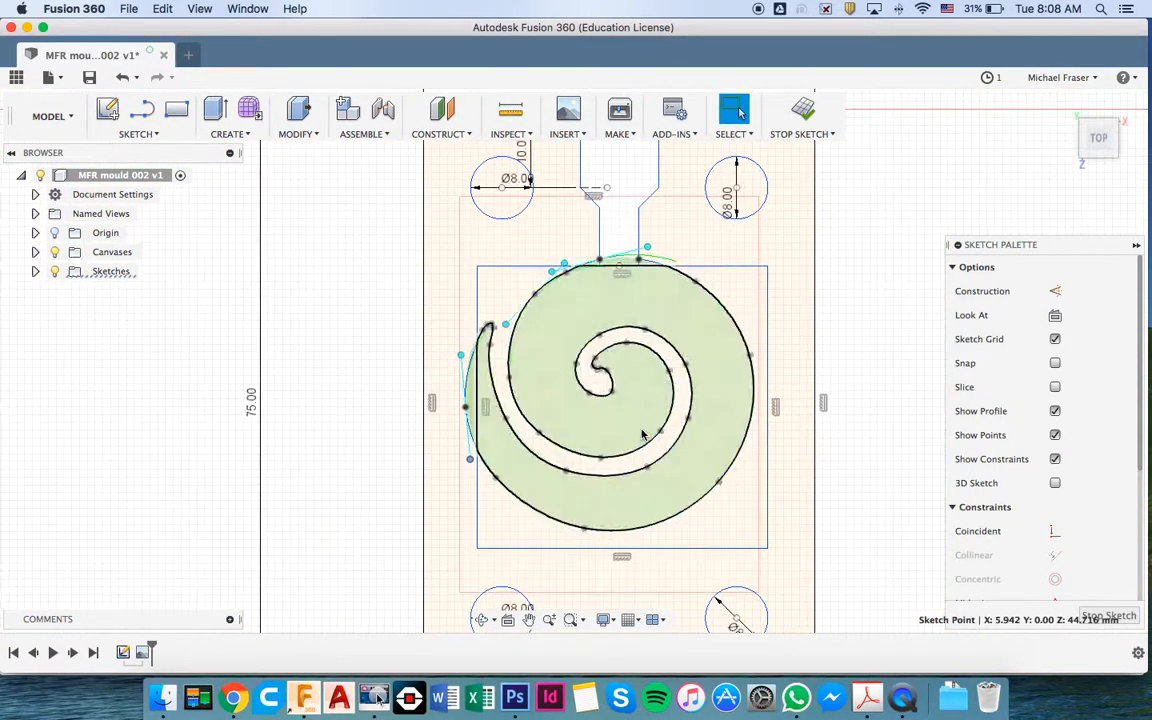
# - Save the design as a new version
pyautogui.press('super+s')
pyautogui.press('Return')
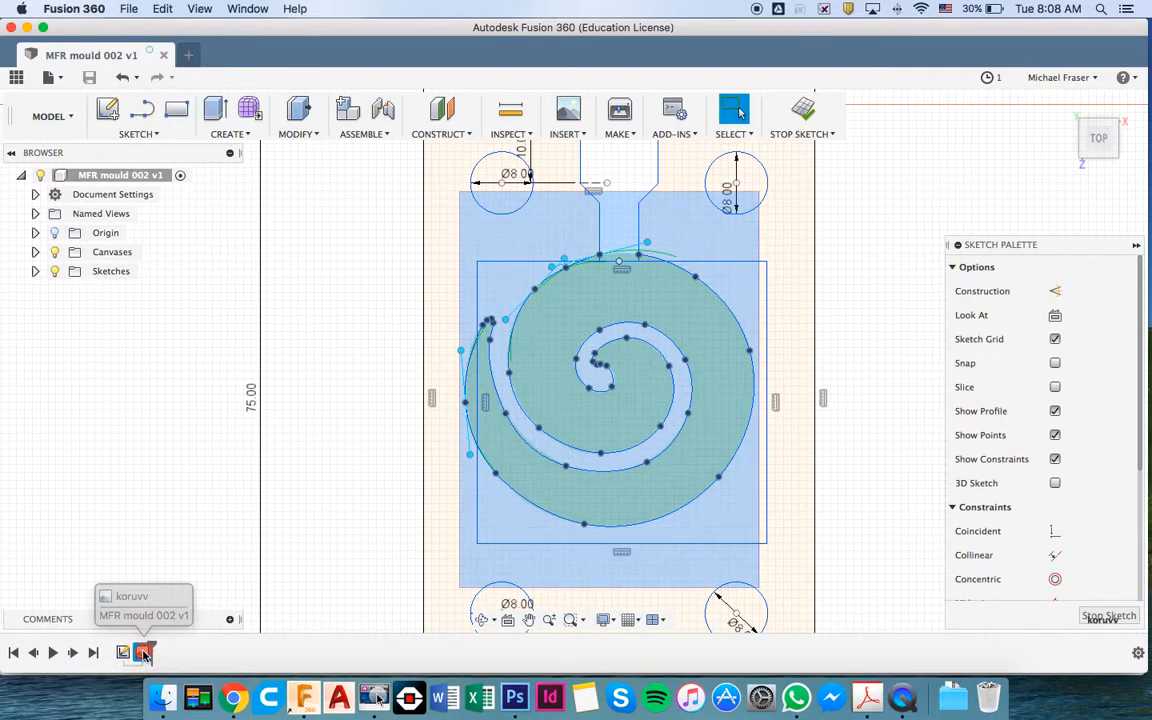
# - Try to delete the koruvv canvas from the design history
pyautogui.rightClick(143, 653)
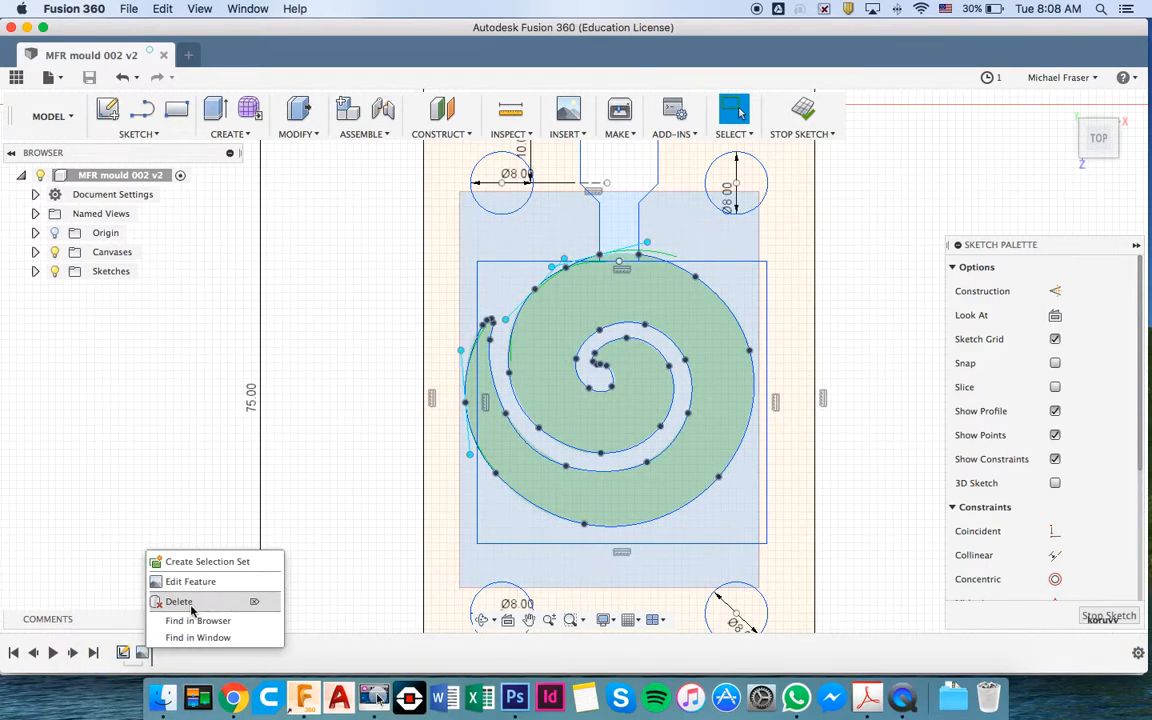
pyautogui.click(192, 607)
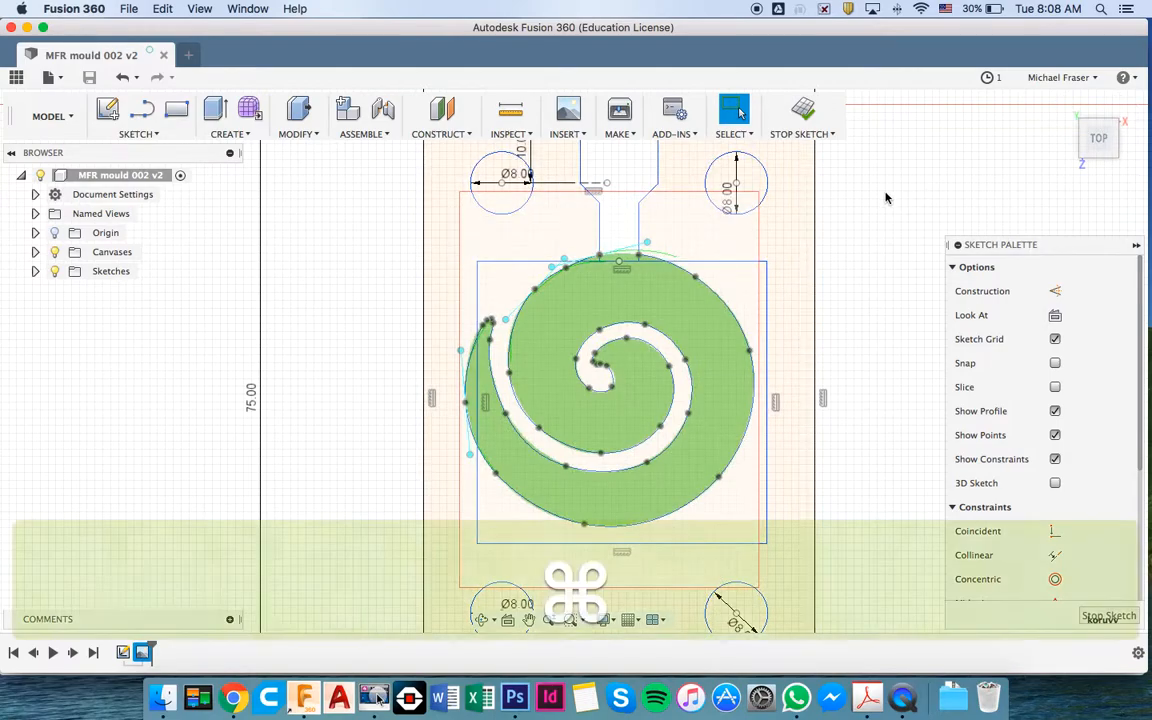
pyautogui.press('super+s')
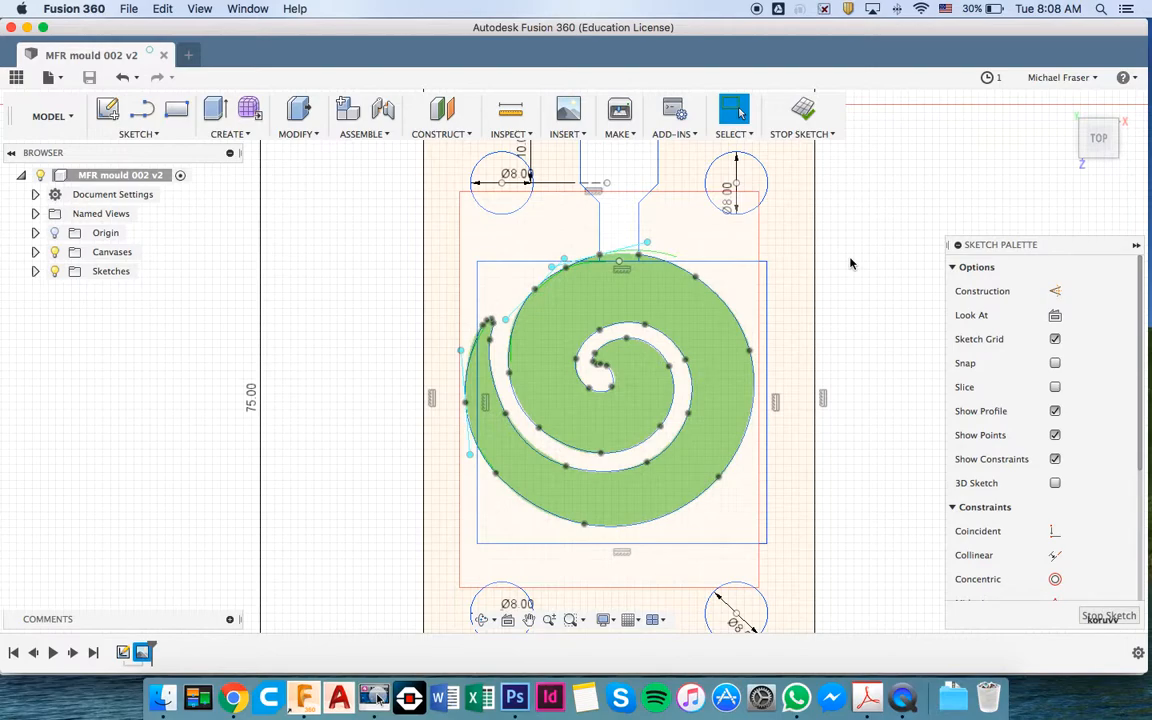
# - Trim the construction rectangle's upper edge where it crosses the koru below the pouring channel and out to its left corner
pyautogui.press('t')
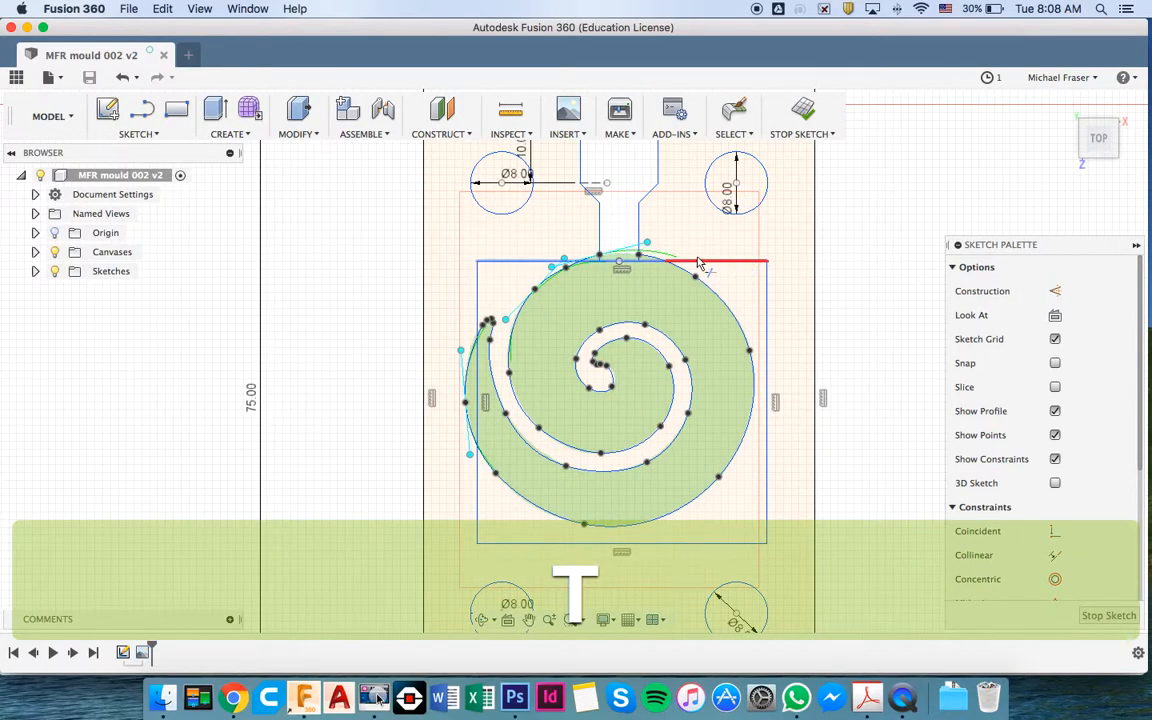
pyautogui.click(647, 265)
pyautogui.click(637, 264)
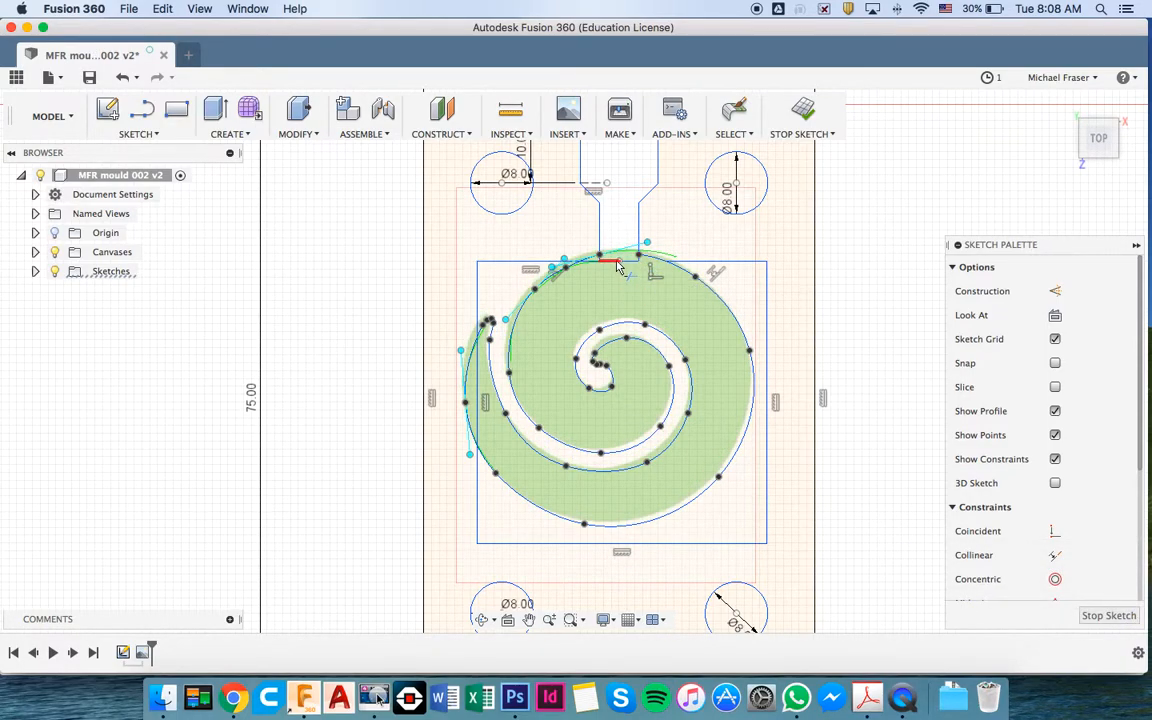
pyautogui.click(631, 266)
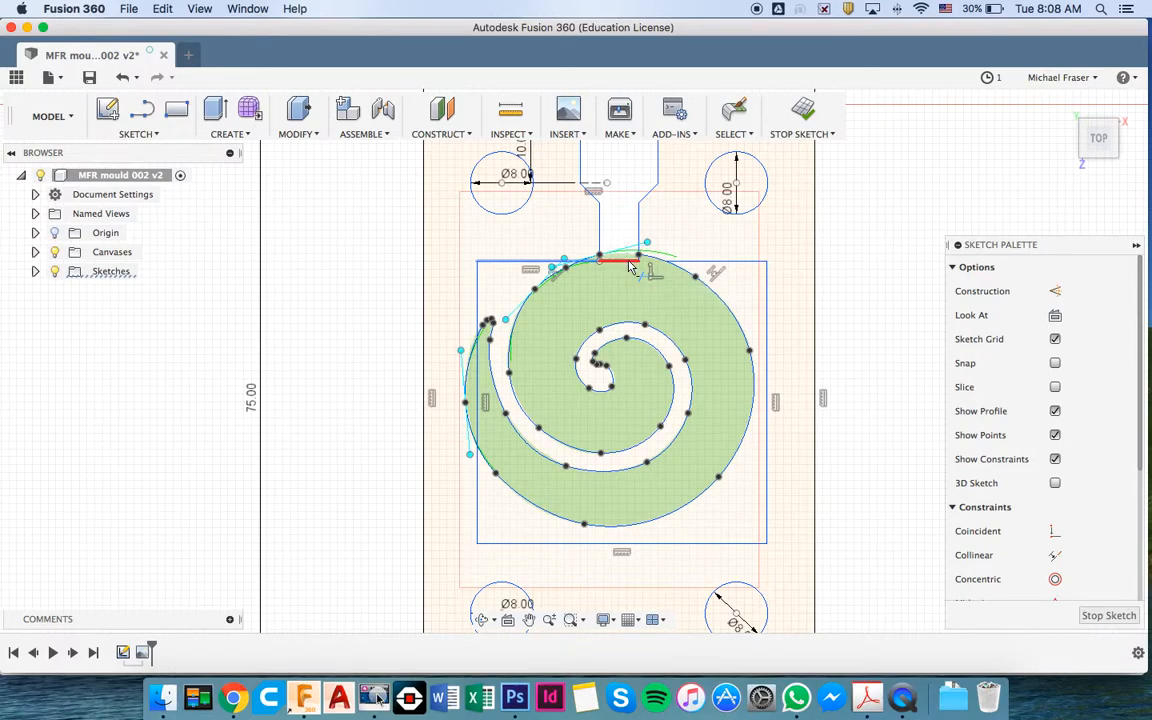
pyautogui.click(598, 261)
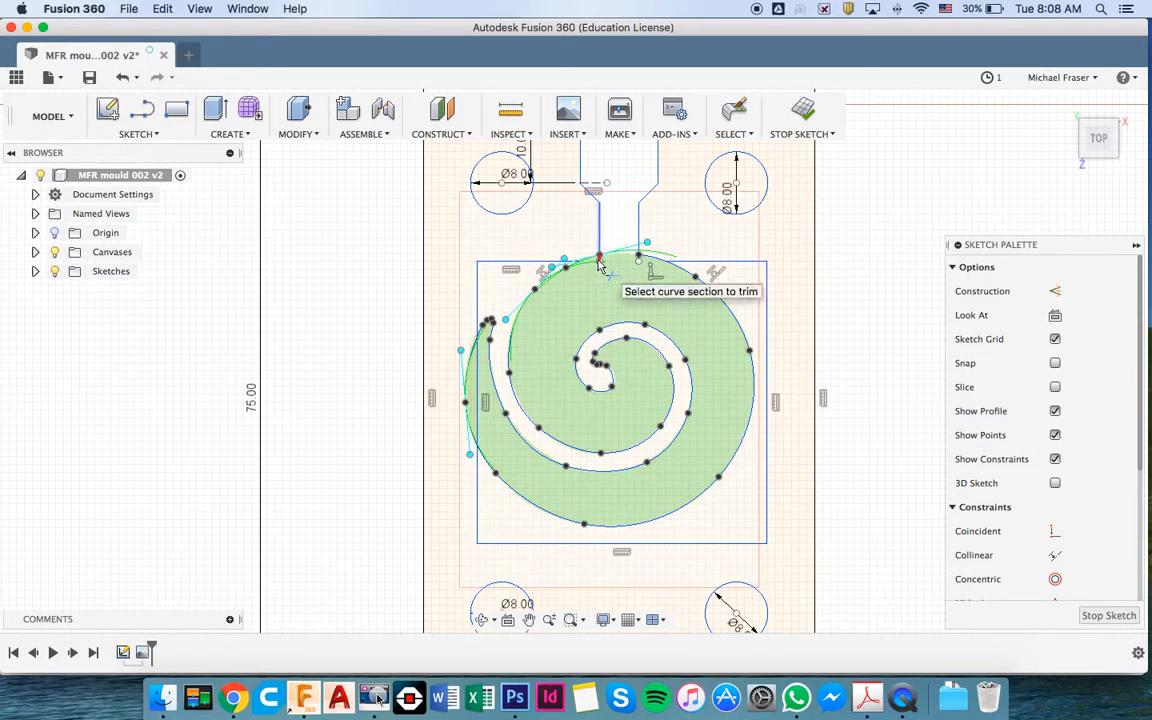
pyautogui.click(490, 262)
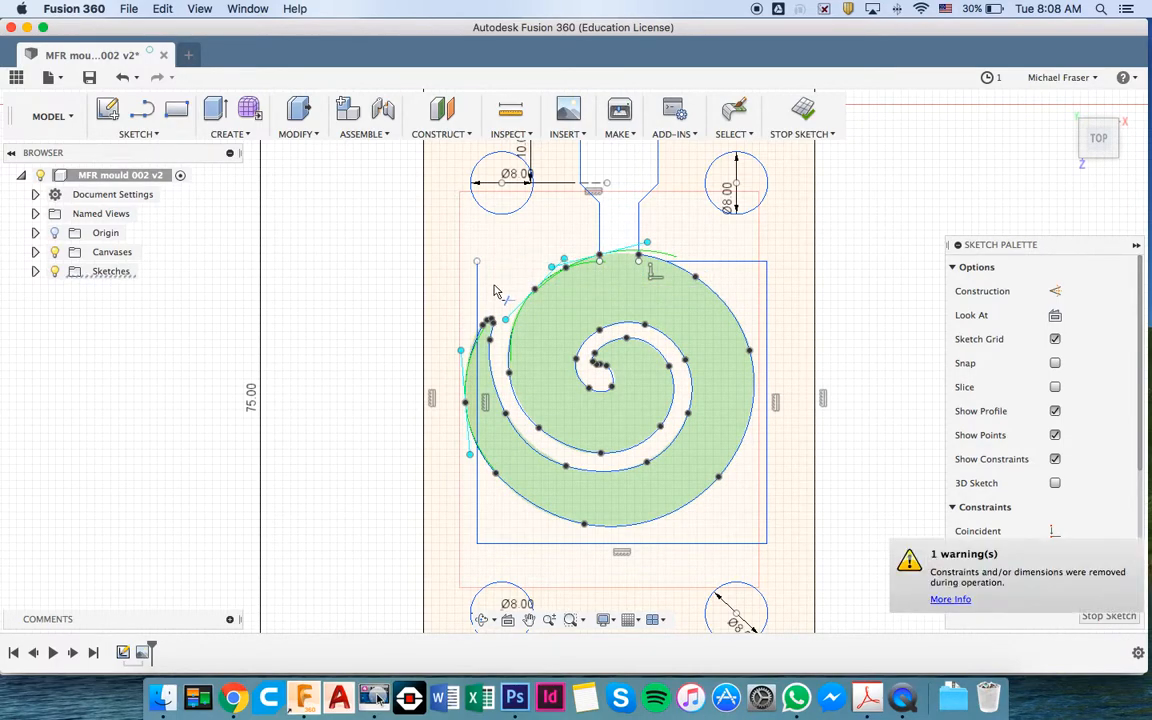
# - Trim the rectangle's left edge from its upper end down to its lower crossing with the koru outline
pyautogui.click(480, 305)
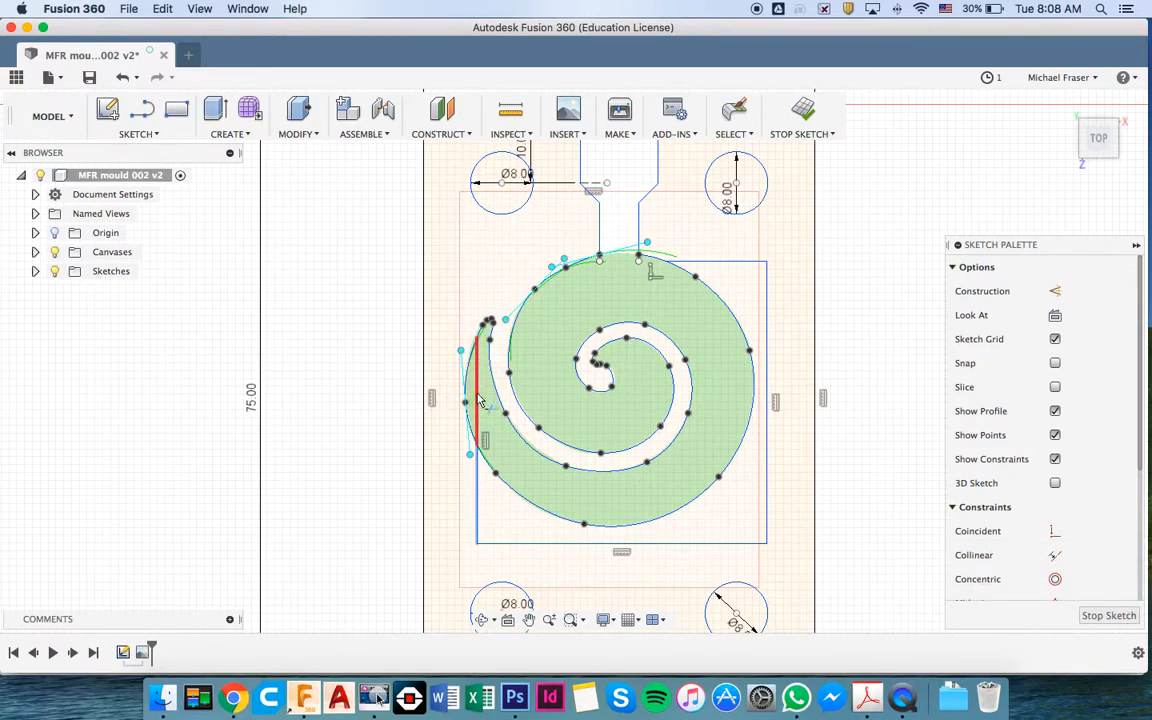
pyautogui.click(480, 398)
pyautogui.click(477, 505)
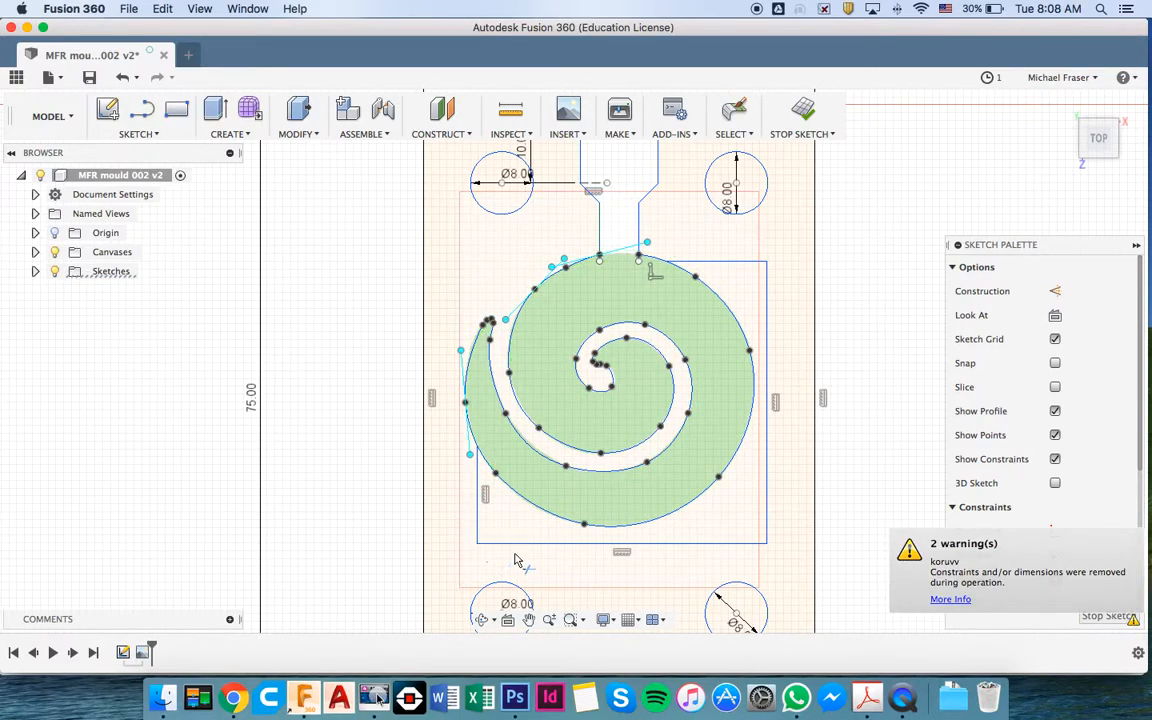
pyautogui.click(571, 542)
pyautogui.click(480, 532)
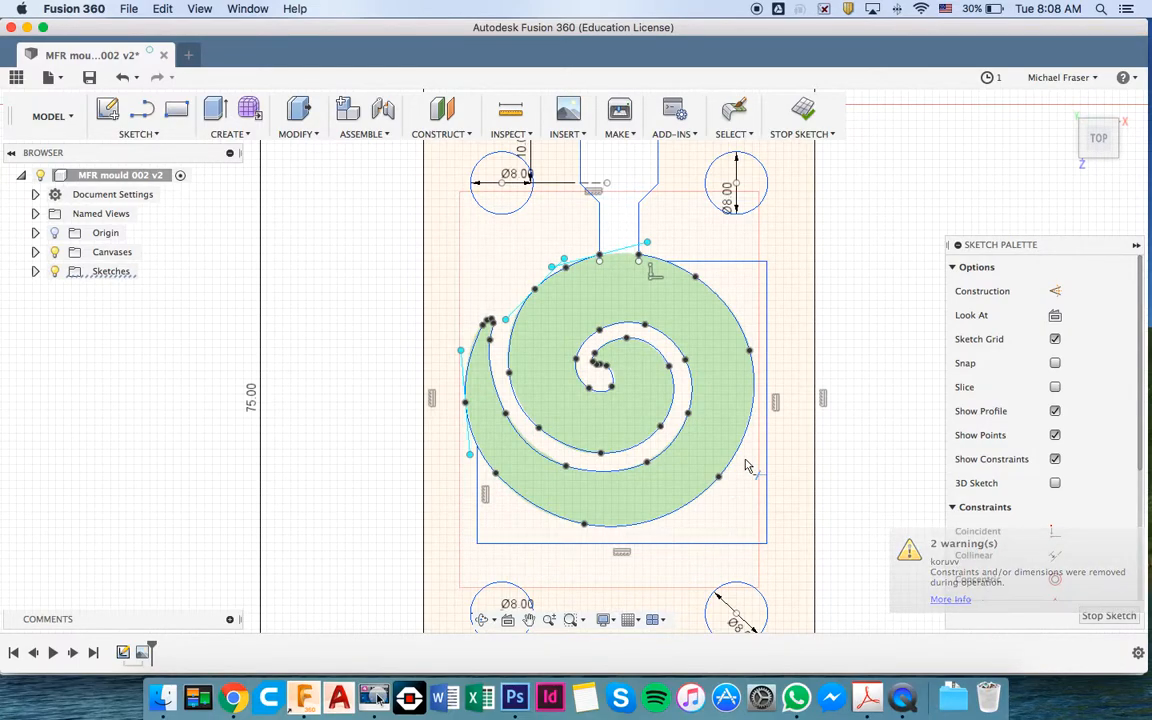
pyautogui.click(731, 264)
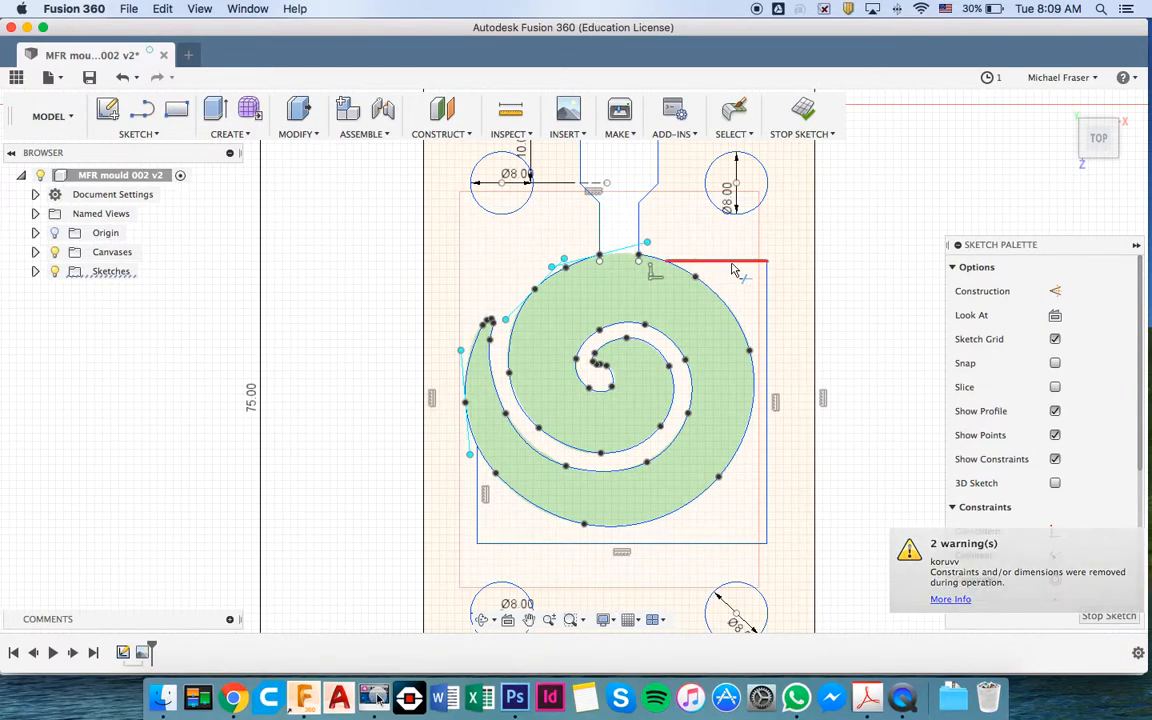
# - Trim the short ends of the pouring channel's side lines that extend into the koru past the spline endpoints
pyautogui.scroll(5, 619, 287)
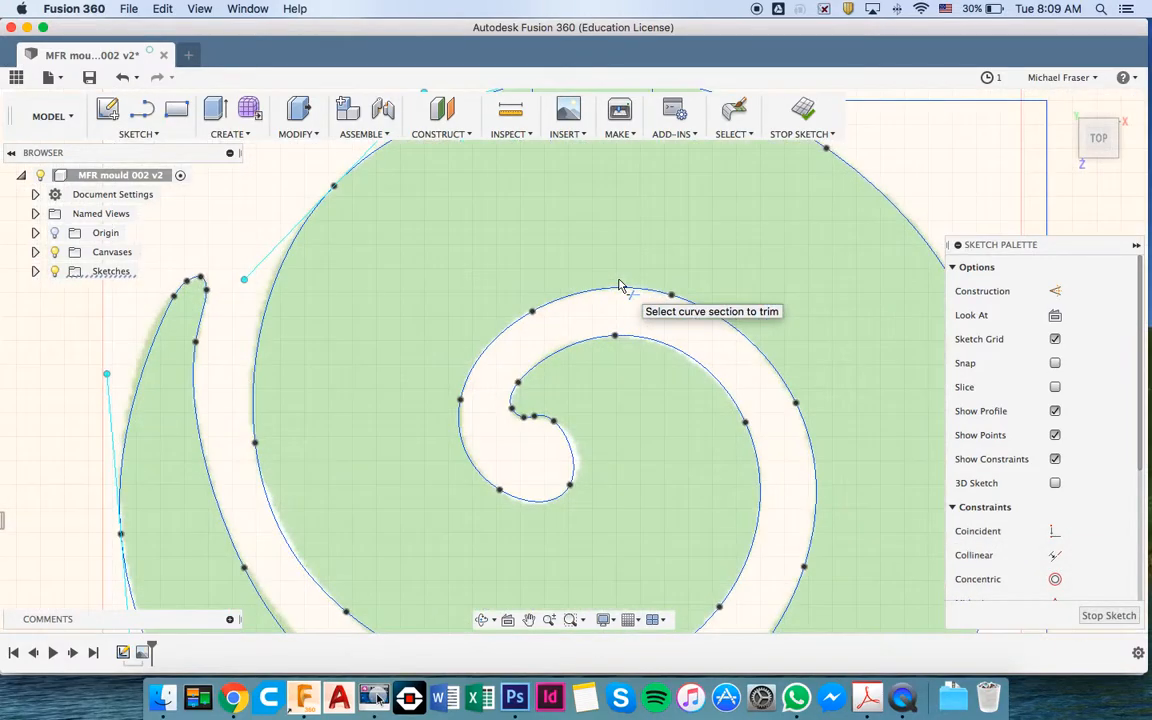
pyautogui.scroll(5, 619, 287)
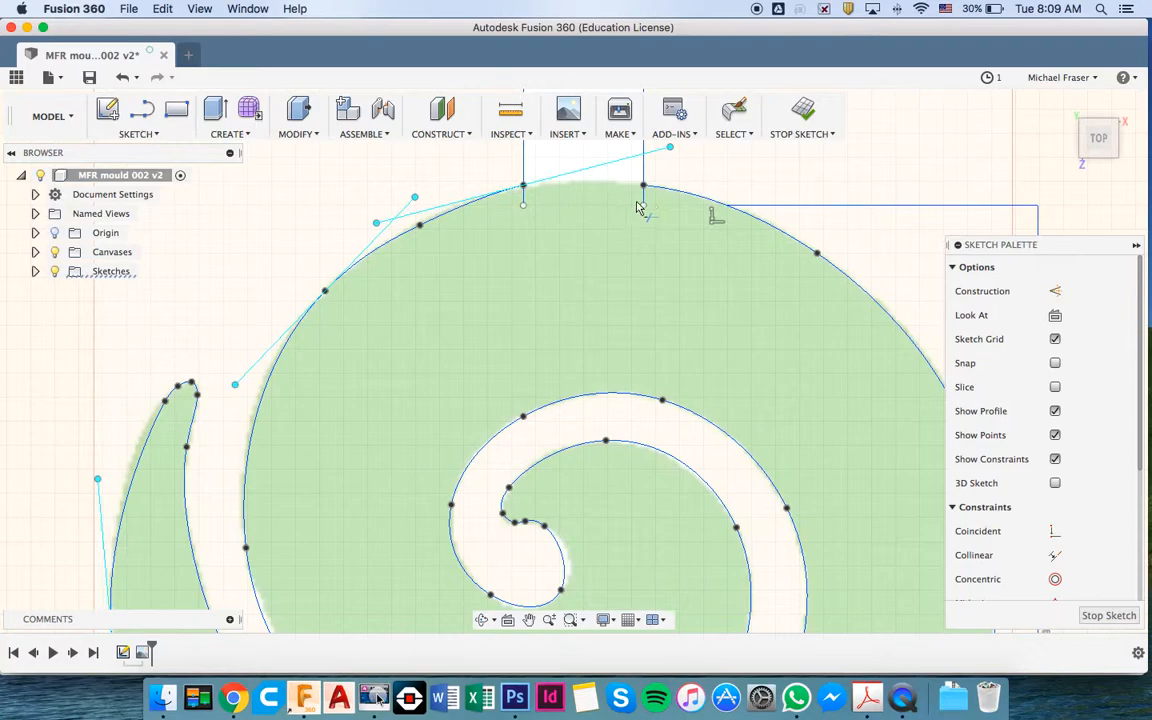
pyautogui.click(643, 197)
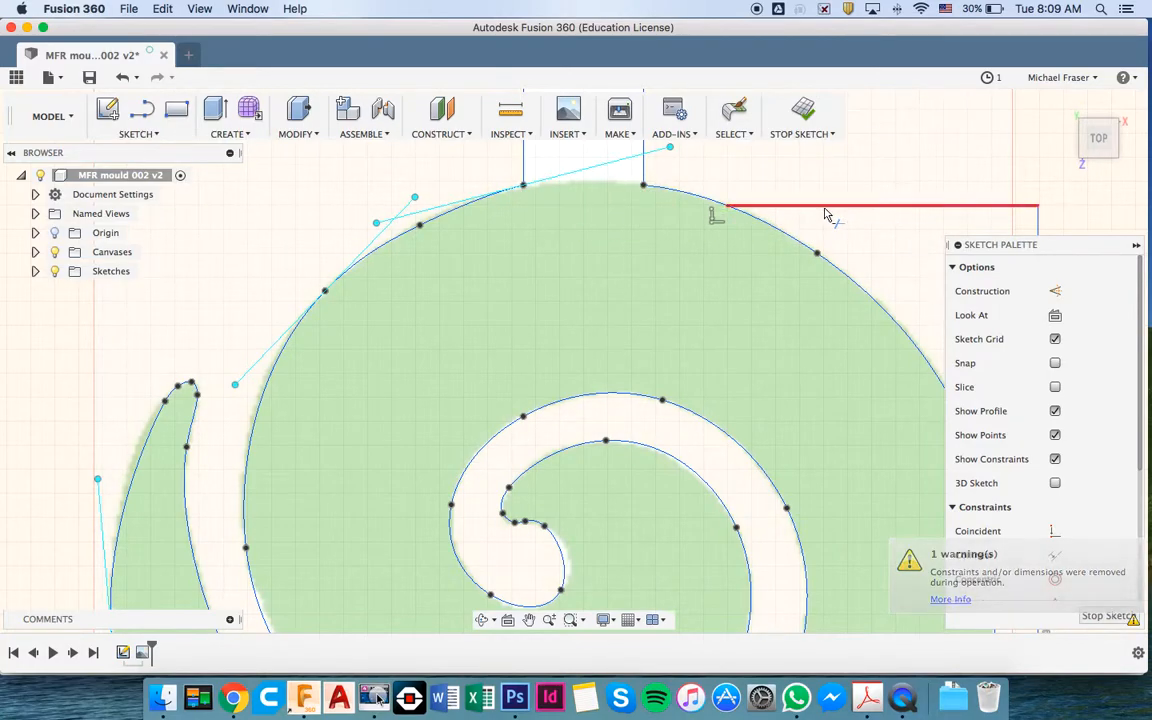
# - Delete the rectangle's remaining lines around the koru: the rest of the upper edge, the right side, the lower edge and the left remnant
pyautogui.press('Escape')
pyautogui.click(856, 207)
pyautogui.press('BackSpace')
pyautogui.scroll(-5, 856, 210)
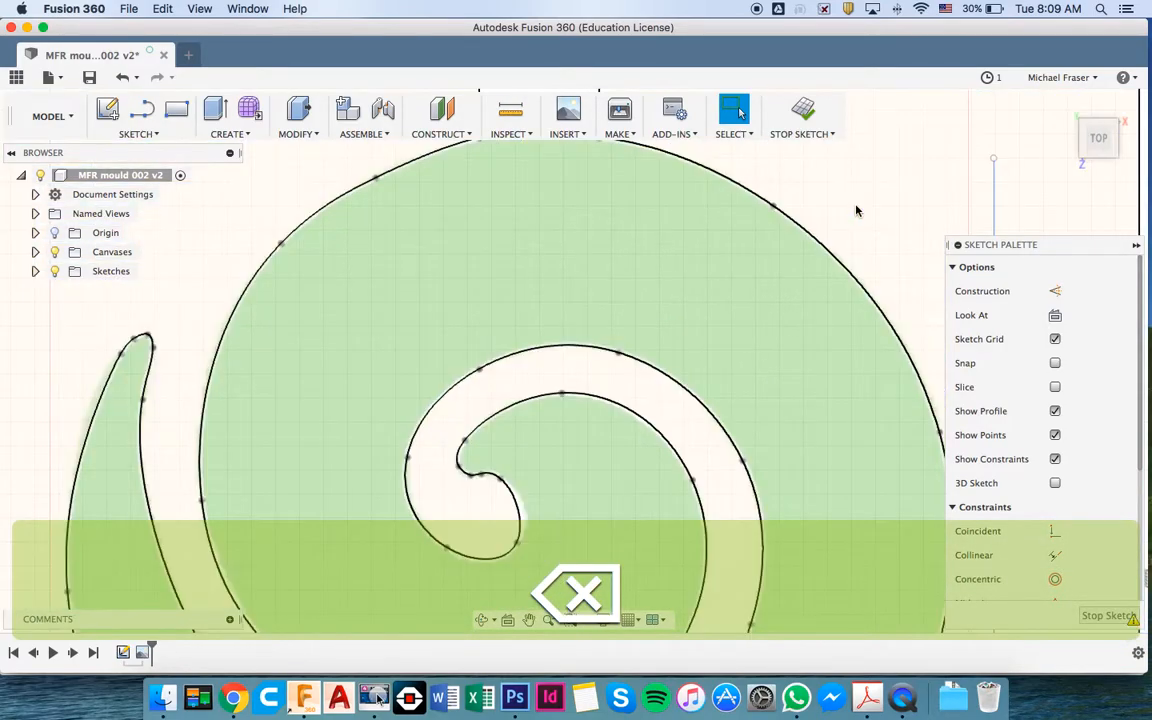
pyautogui.click(789, 327)
pyautogui.press('BackSpace')
pyautogui.scroll(-5, 686, 385)
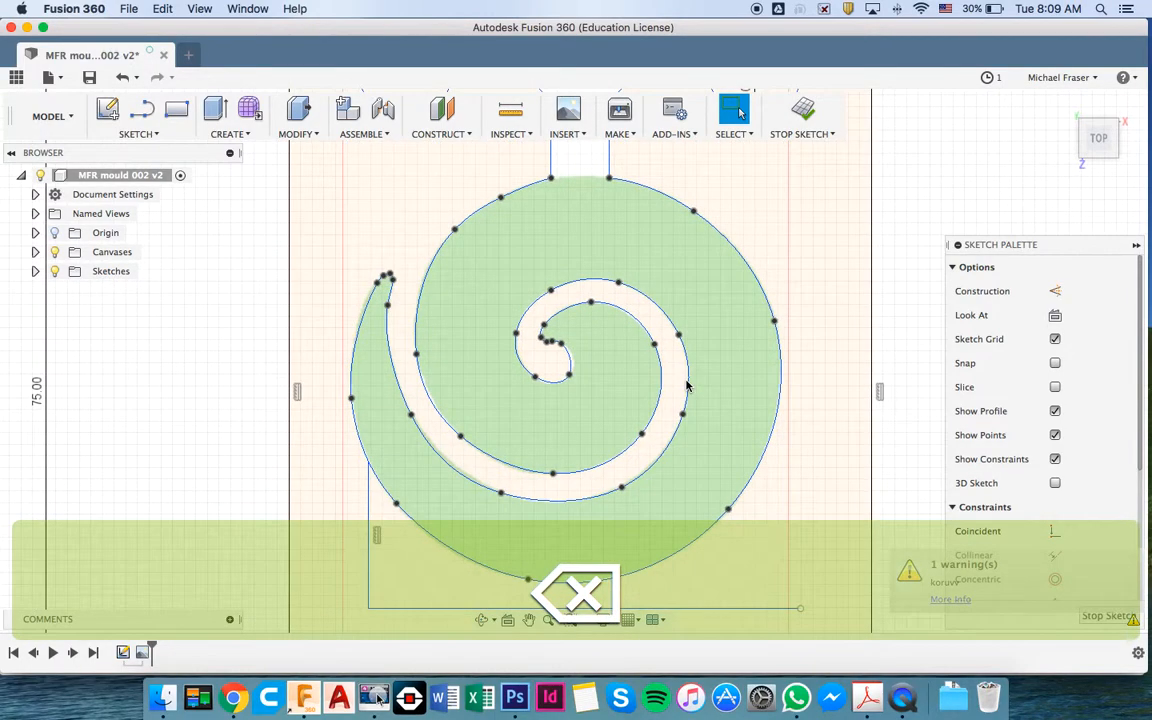
pyautogui.click(620, 490)
pyautogui.press('BackSpace')
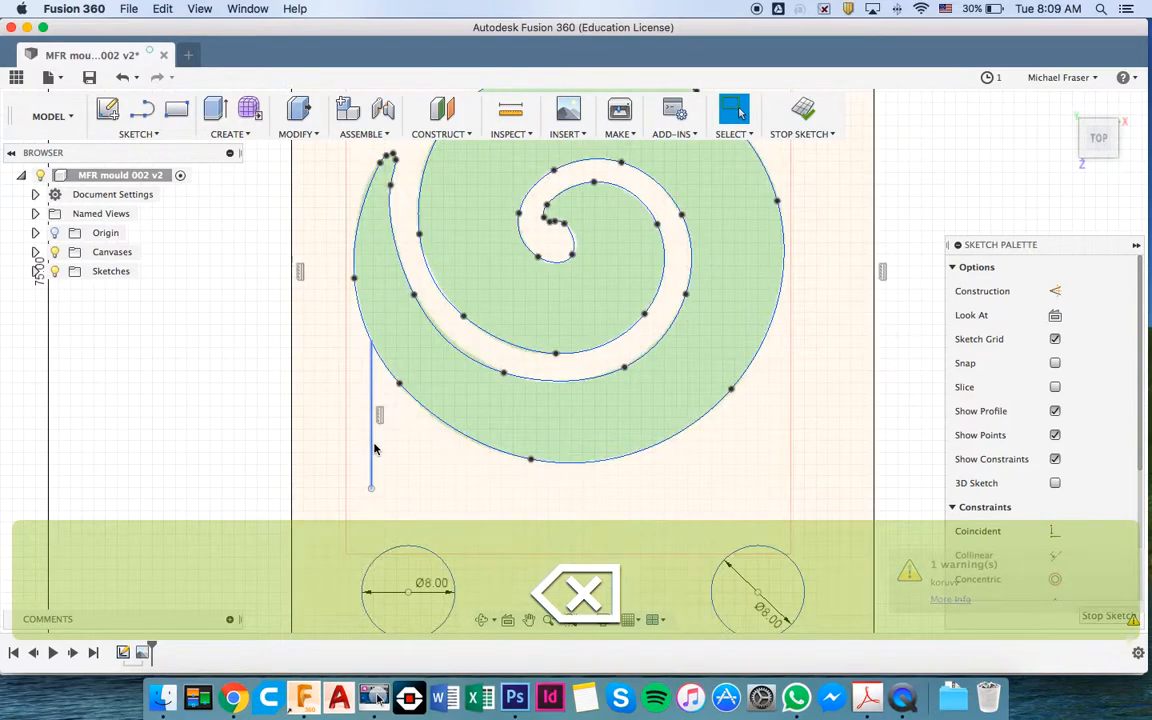
pyautogui.click(372, 448)
pyautogui.press('BackSpace')
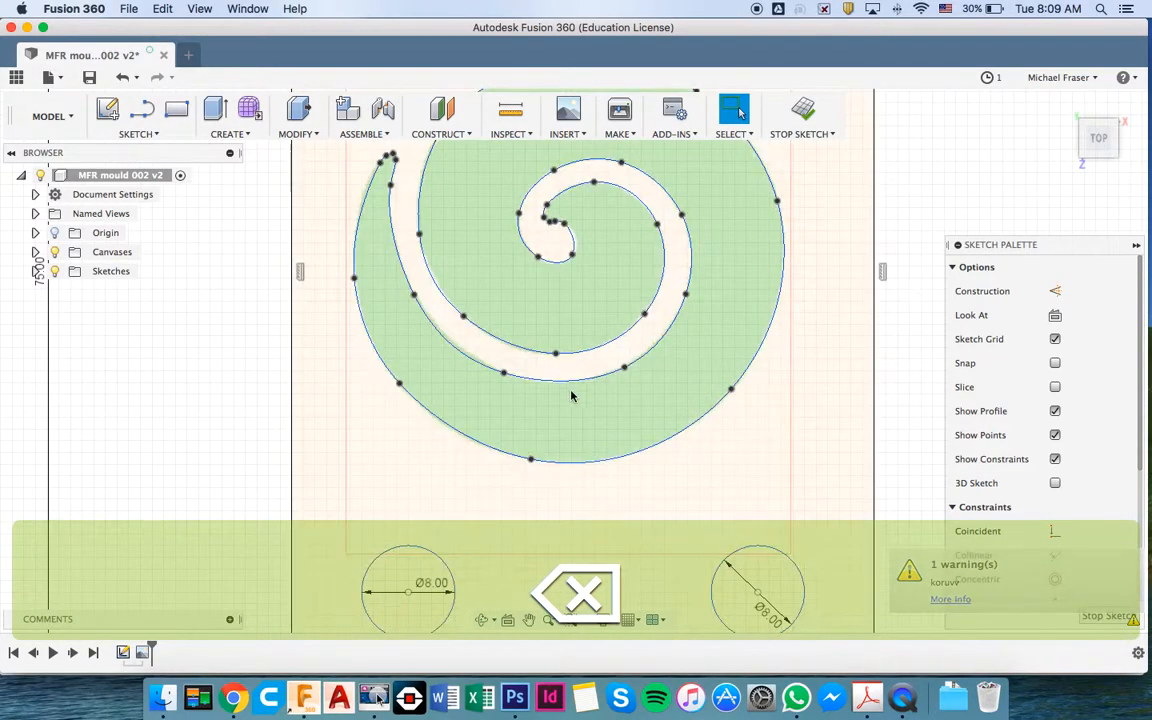
# - Export Sketch1 as a DXF named "MFR pewter mould 001" in the Fusion Pewter Tutorials folder
pyautogui.scroll(-5, 683, 351)
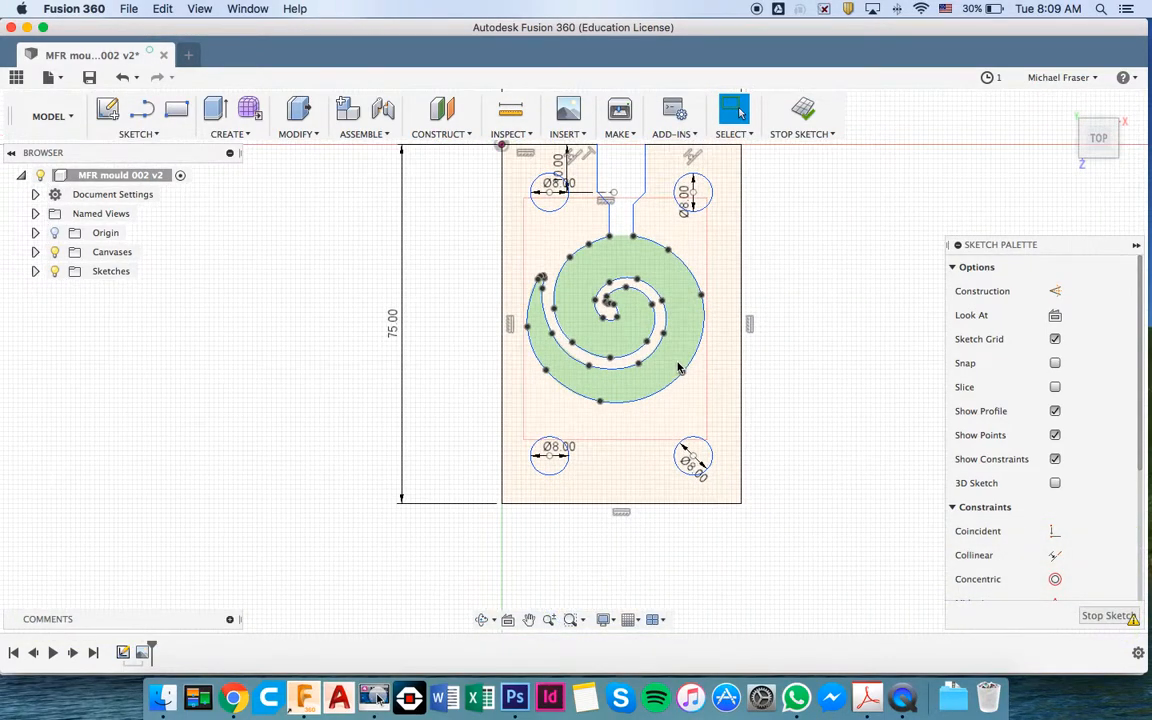
pyautogui.scroll(2, 678, 367)
pyautogui.click(845, 363)
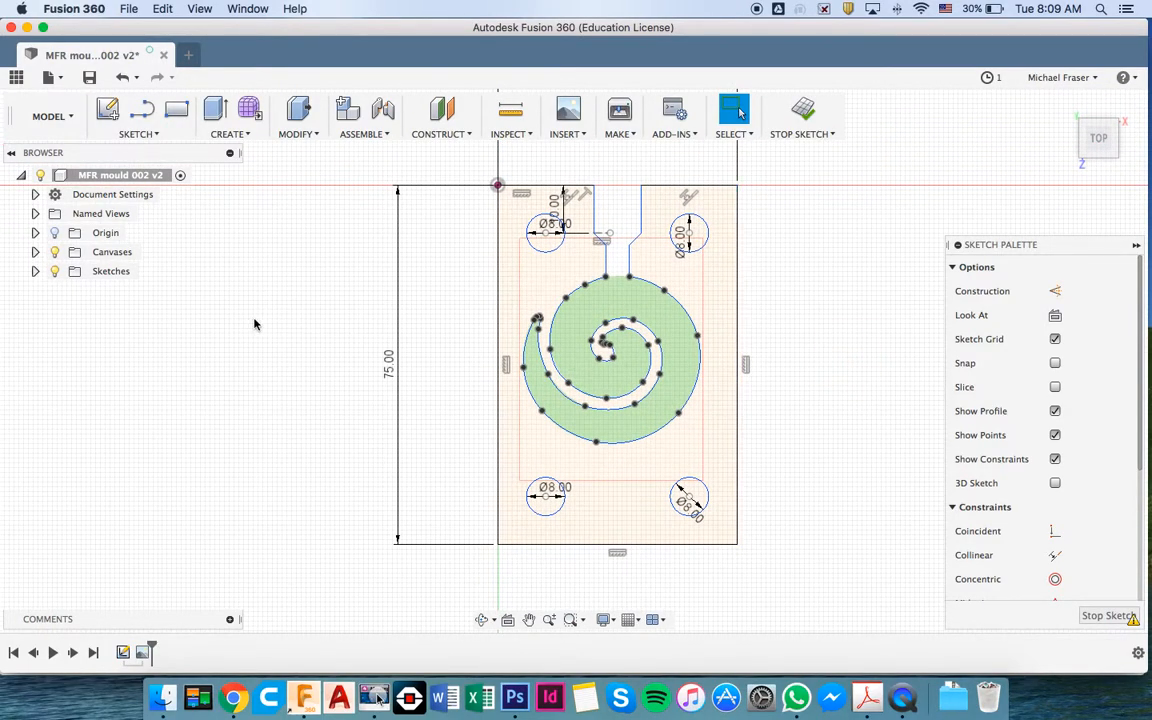
pyautogui.click(35, 271)
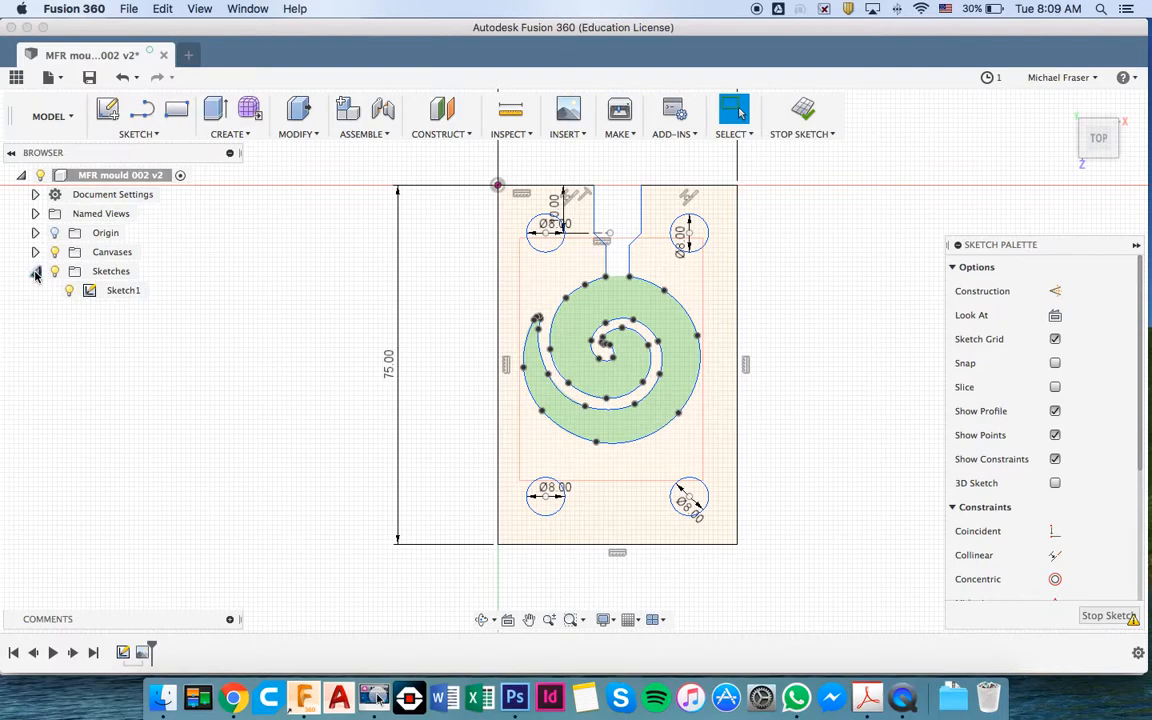
pyautogui.rightClick(119, 292)
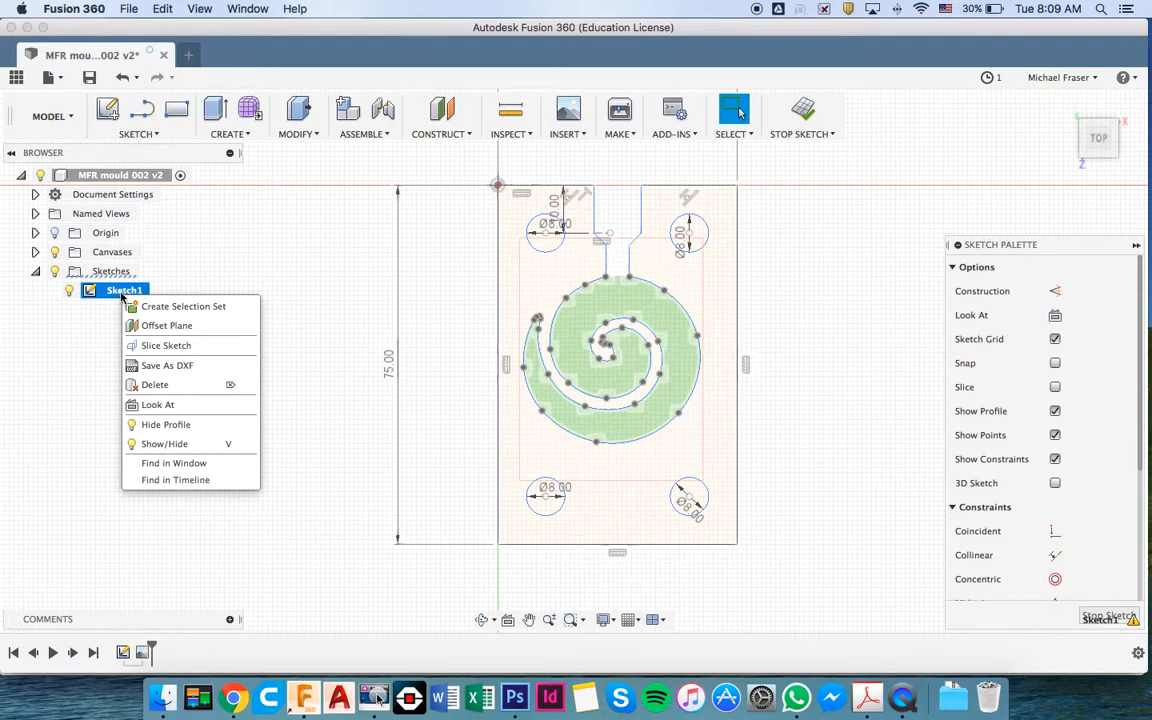
pyautogui.click(167, 366)
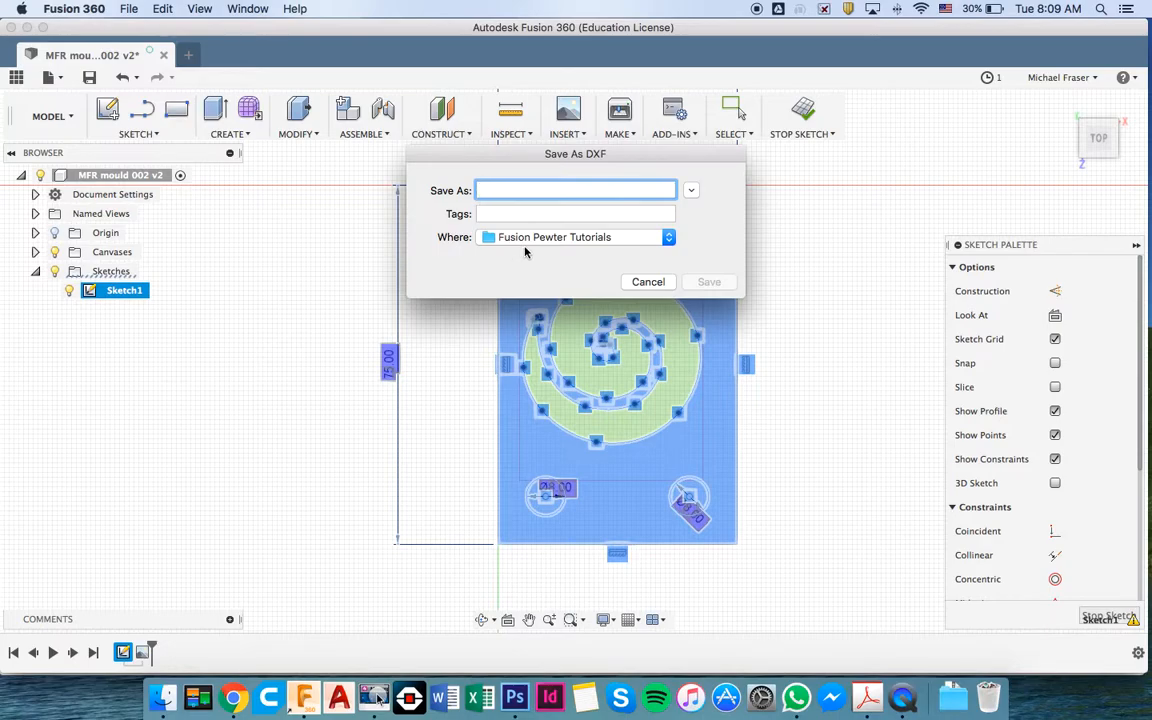
pyautogui.write('MFR')
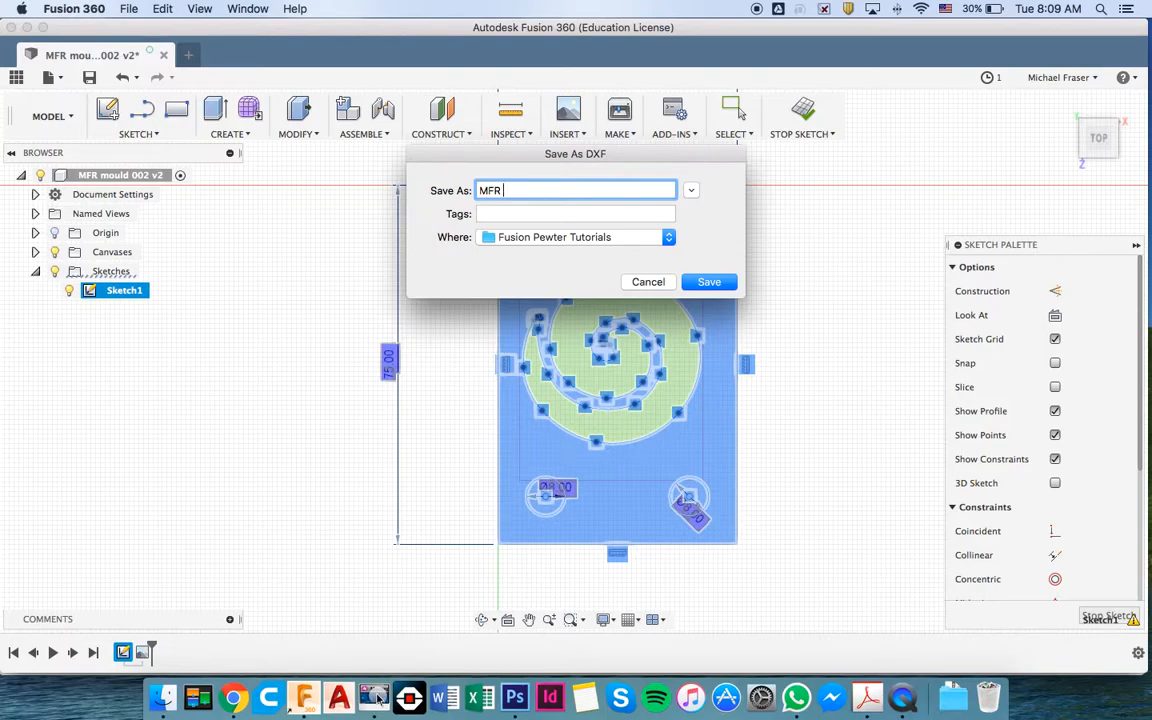
pyautogui.write('pewter mould 001')
pyautogui.press('Return')
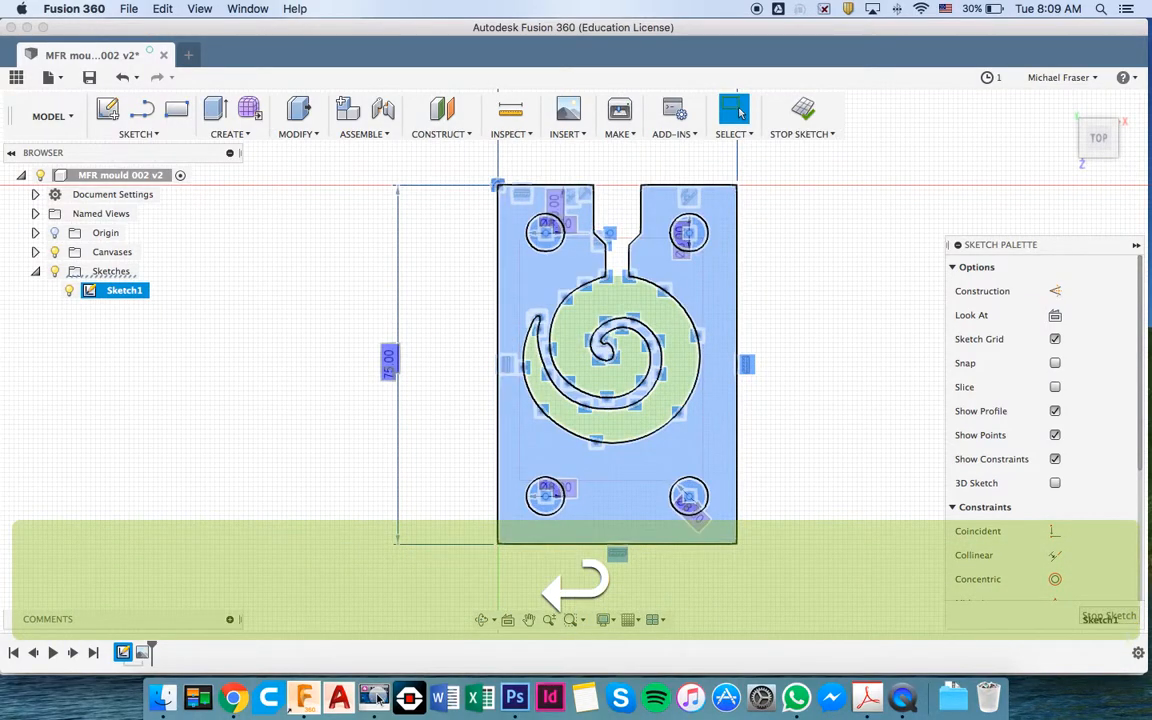